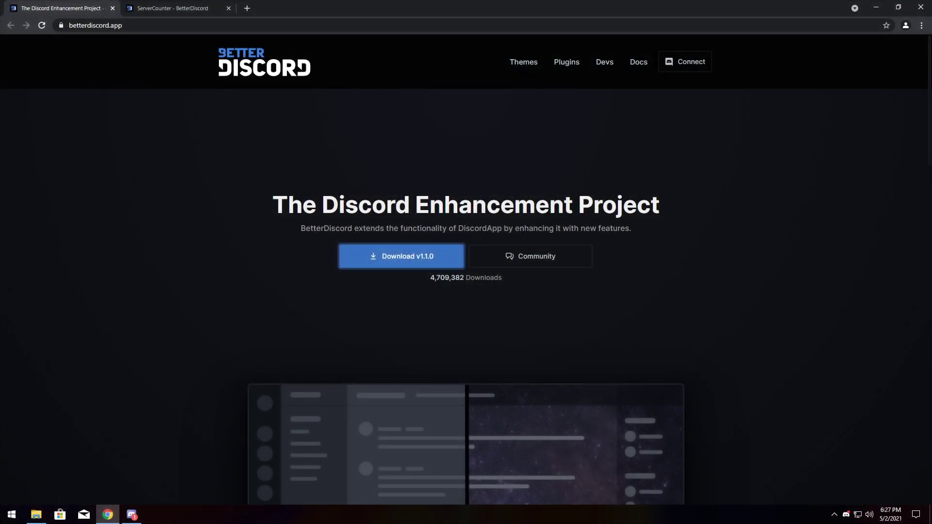
# - Download the BetterDiscord v1.1.0 installer for Windows and launch it
pyautogui.click(406, 263)
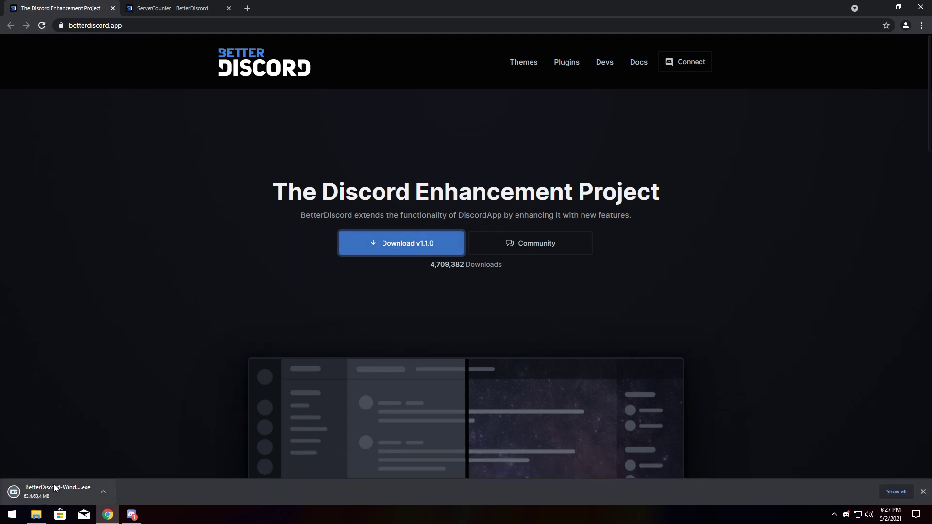
pyautogui.click(54, 487)
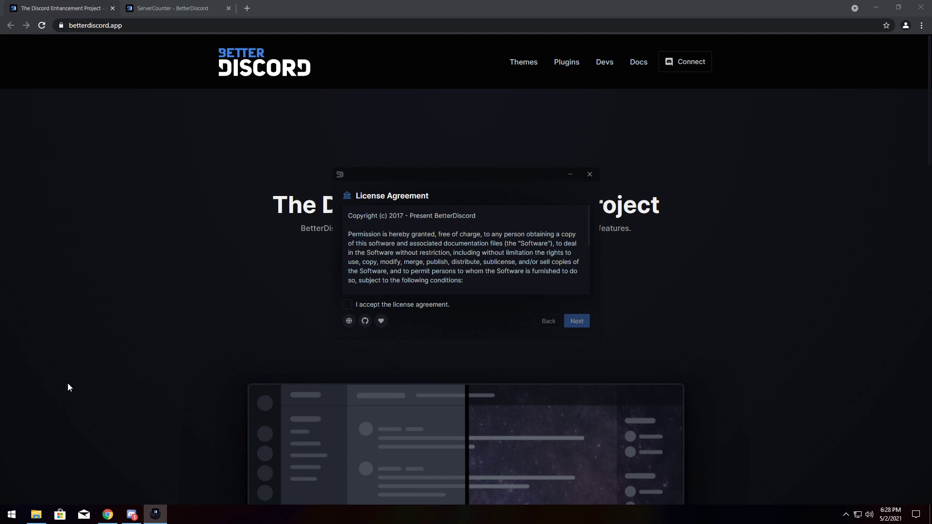
# - Accept the license agreement and install BetterDiscord for the standard Discord version
pyautogui.click(347, 306)
pyautogui.click(568, 324)
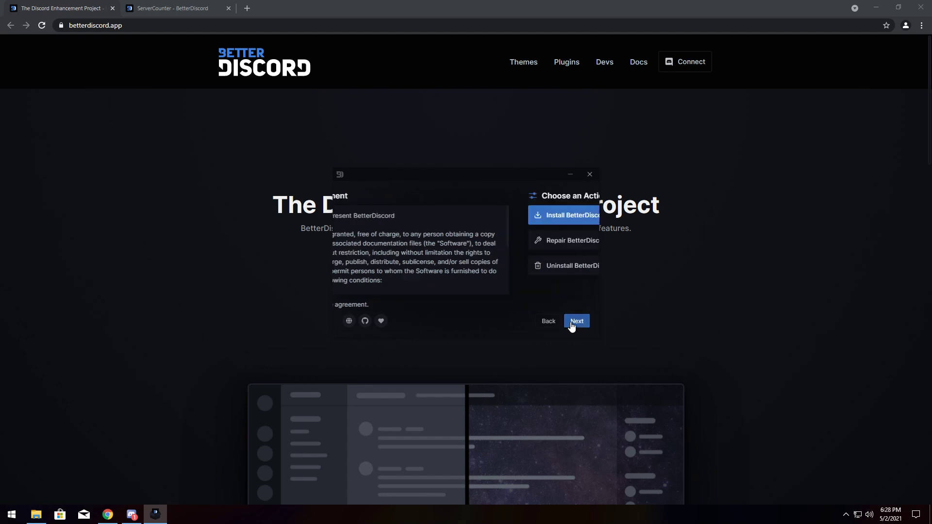
pyautogui.click(571, 322)
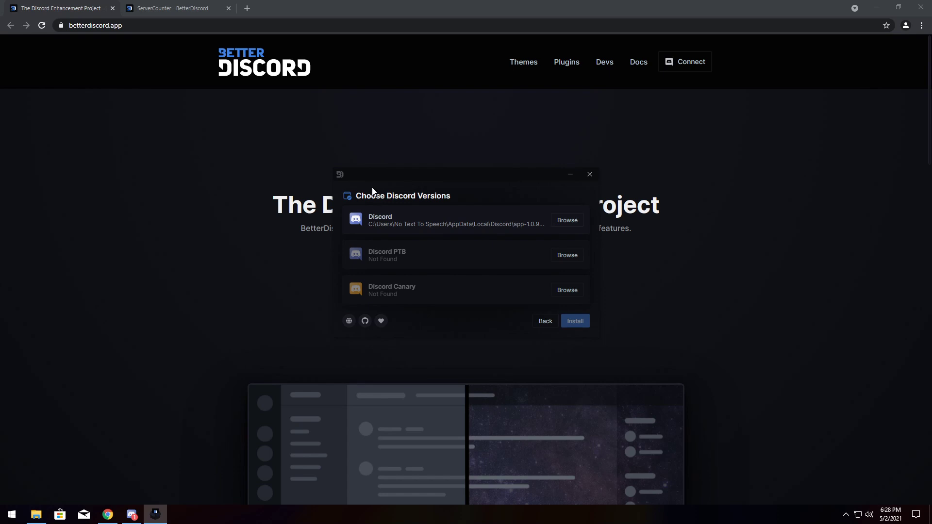
pyautogui.click(424, 226)
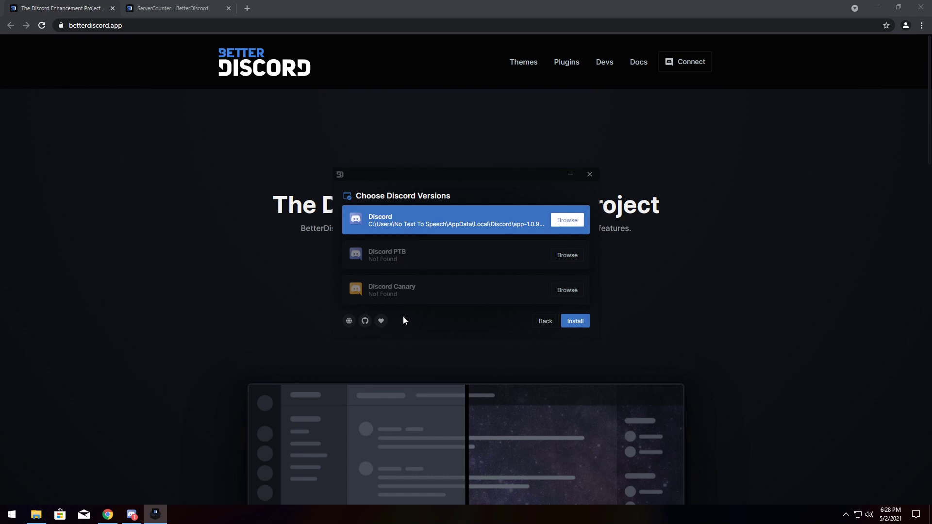
pyautogui.click(582, 330)
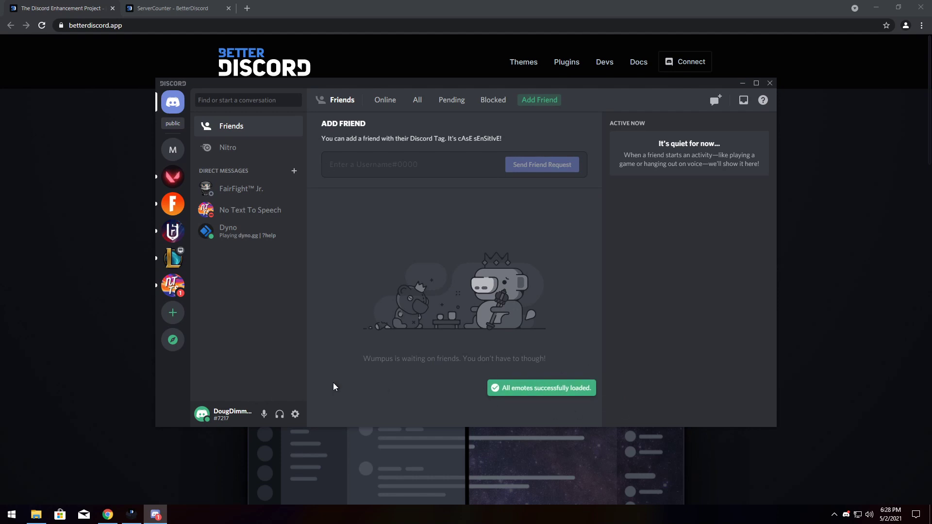
# - Open Discord's user settings and examine the BetterDiscord section
pyautogui.click(295, 414)
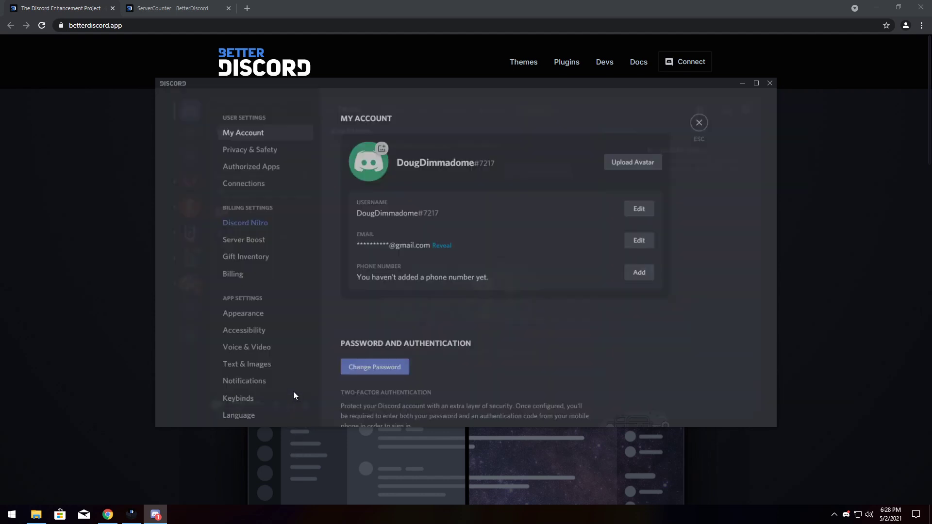
pyautogui.scroll(-5, 257, 255)
pyautogui.scroll(-2, 257, 254)
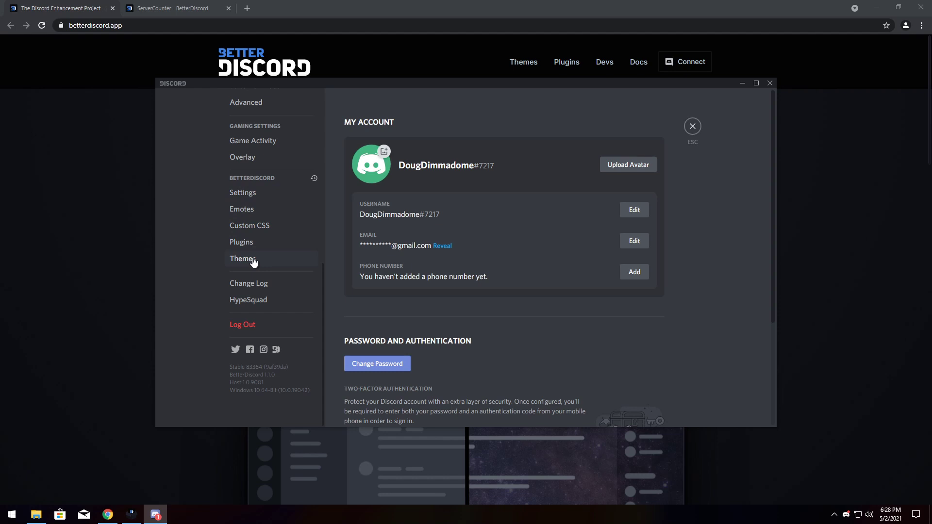
# - Switch to the browser, visit the BetterDiscord plugin library, and download the ServerCounter plugin, keeping the flagged file
pyautogui.click(229, 58)
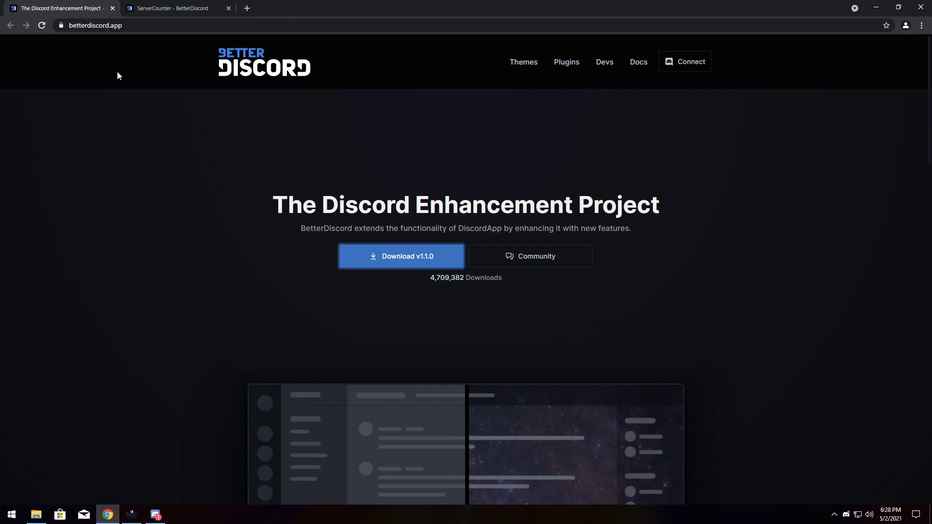
pyautogui.click(566, 64)
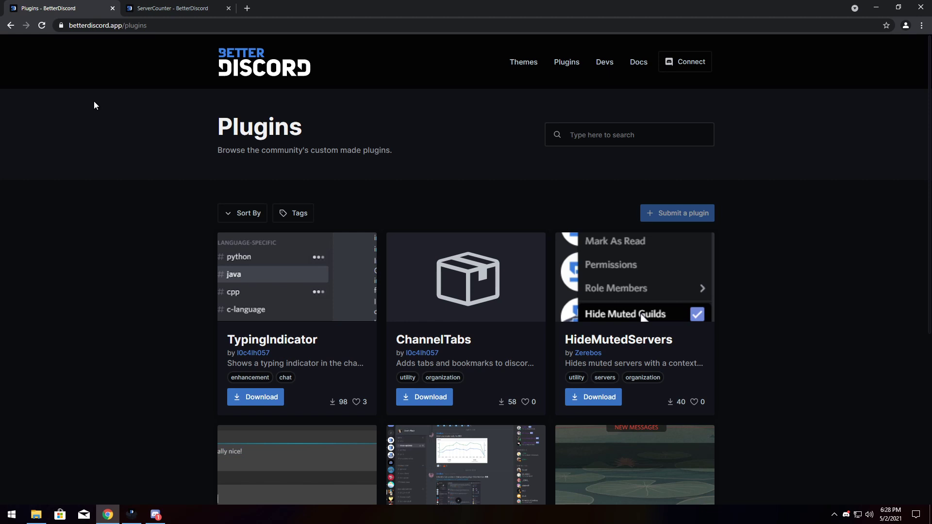
pyautogui.click(148, 6)
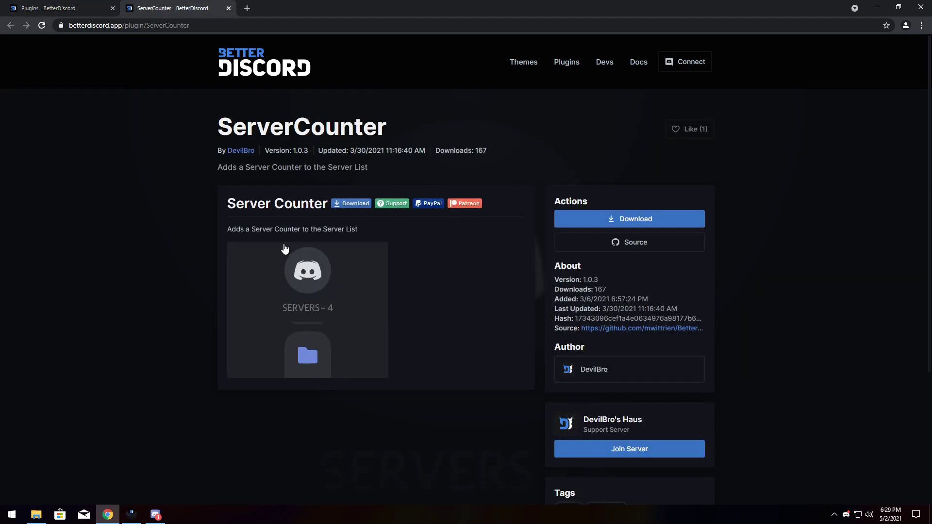
pyautogui.click(642, 219)
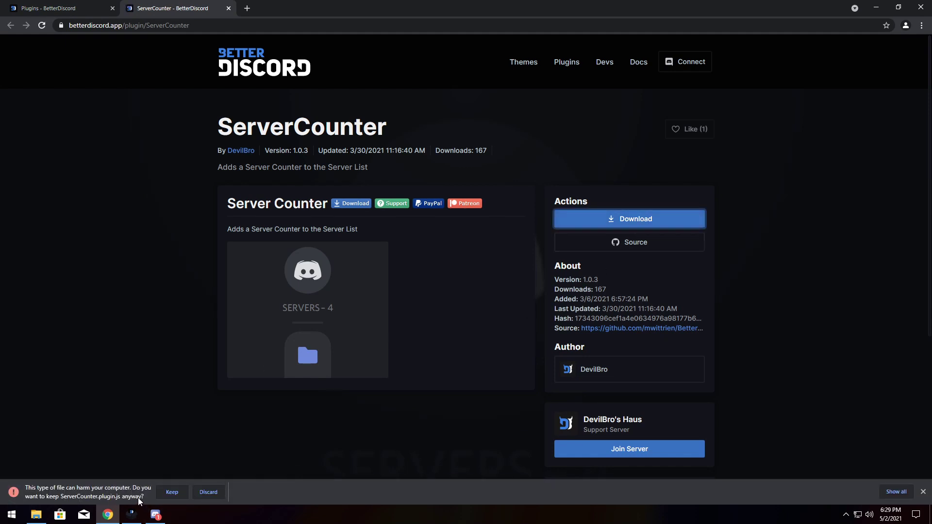
pyautogui.click(171, 492)
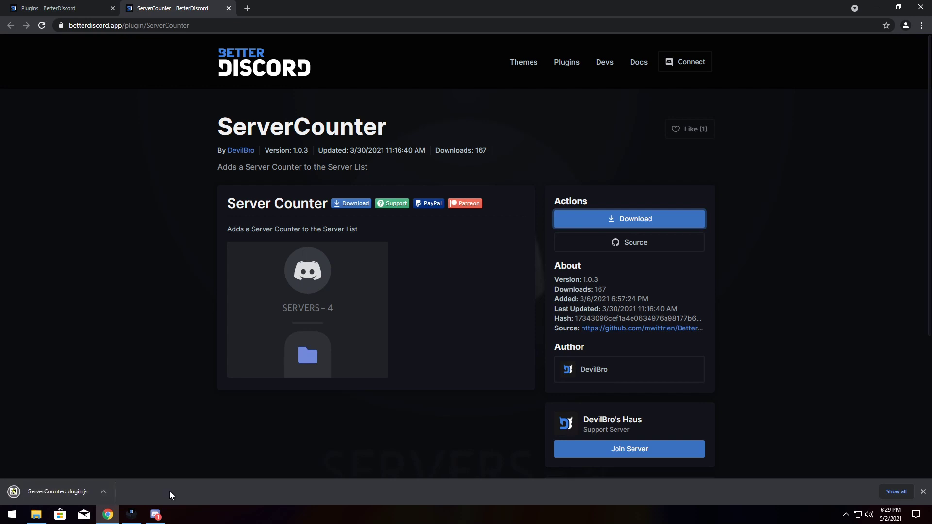
# - Switch to Discord and open the BetterDiscord plugins folder in File Explorer
pyautogui.moveTo(157, 521)
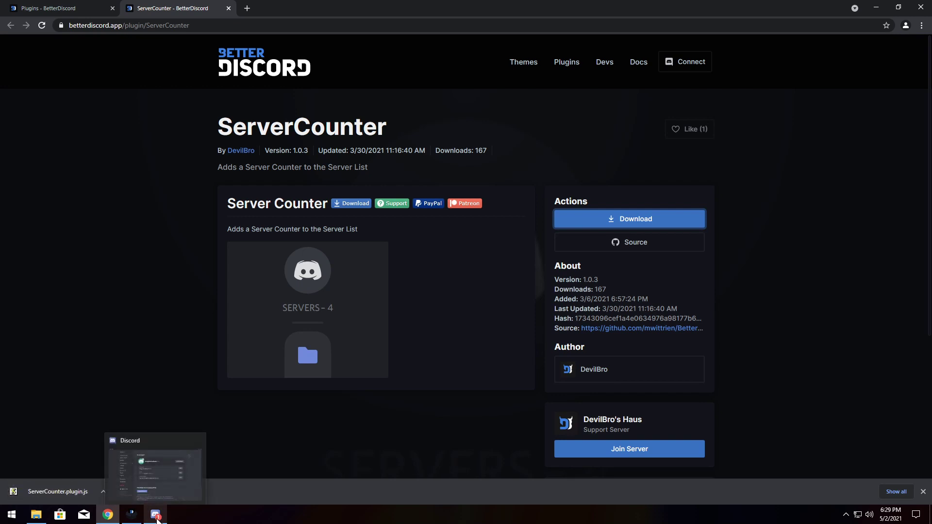
pyautogui.click(168, 492)
pyautogui.click(277, 241)
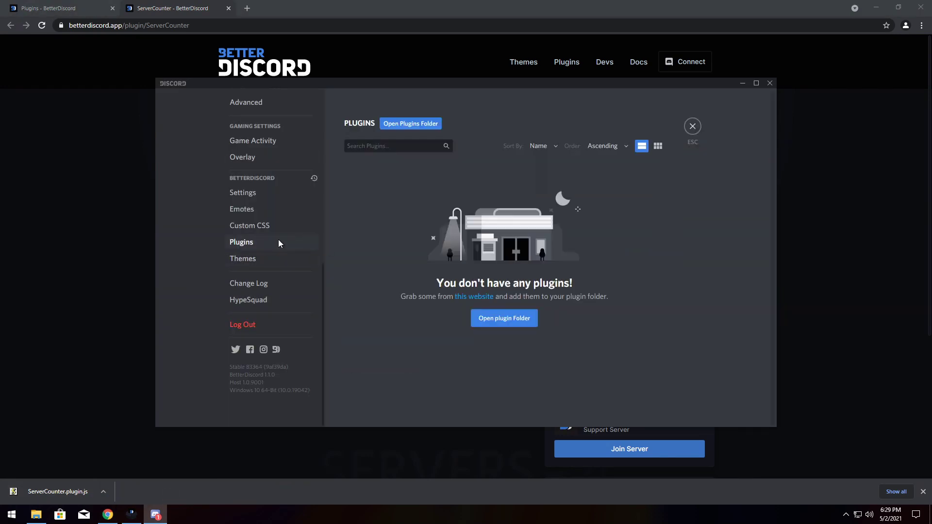
pyautogui.click(423, 127)
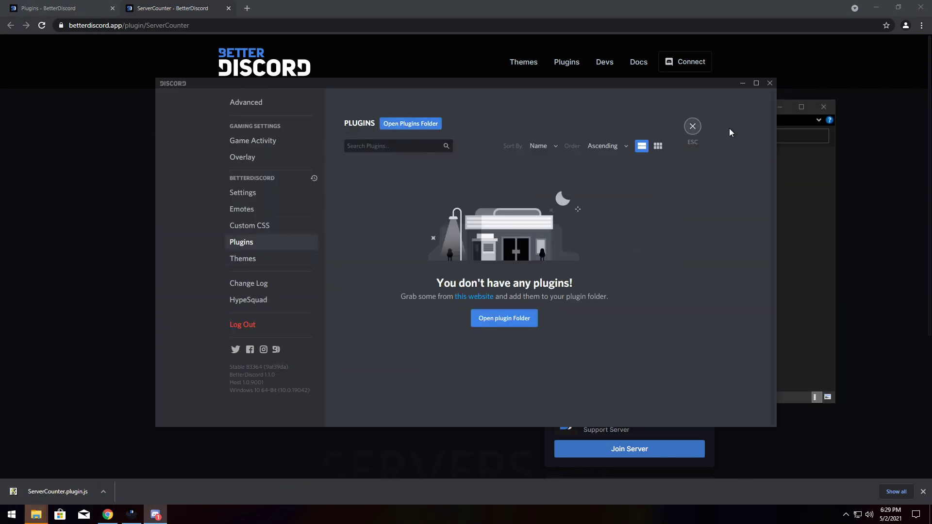
pyautogui.click(805, 213)
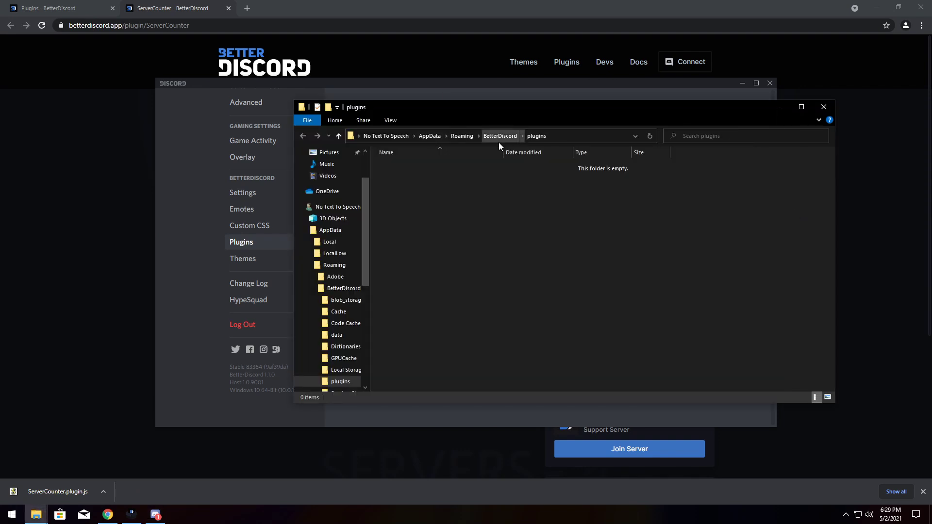
# - Open the Downloads folder in a new window and arrange it beside the plugins folder
pyautogui.scroll(2, 333, 237)
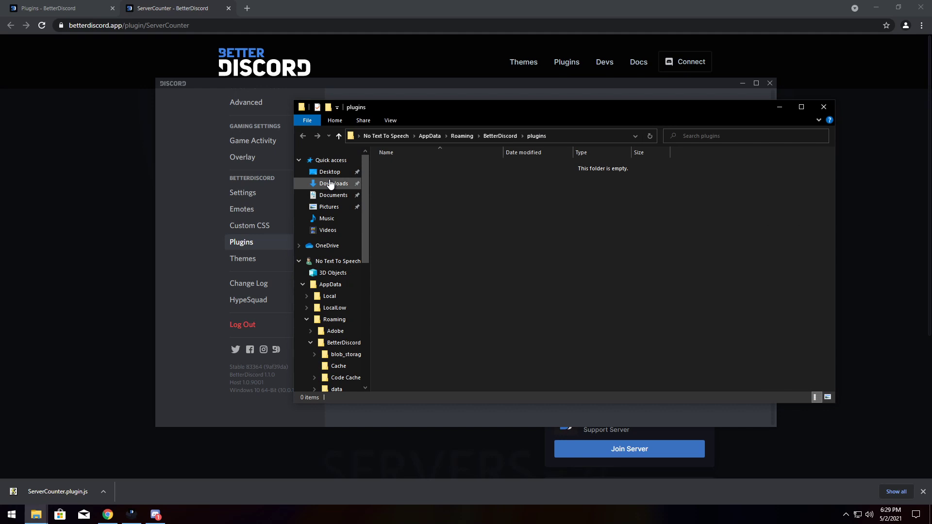
pyautogui.rightClick(330, 183)
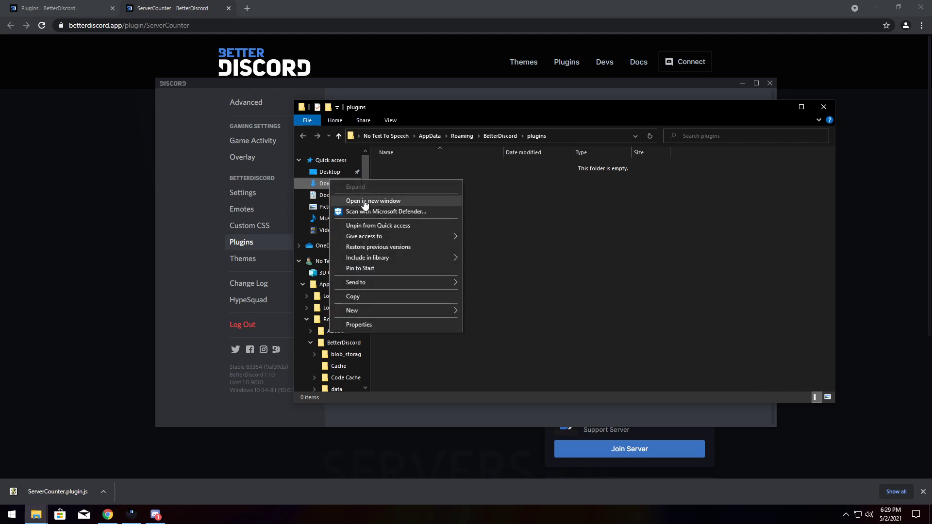
pyautogui.click(365, 203)
pyautogui.moveTo(471, 125); pyautogui.dragTo(145, 117)
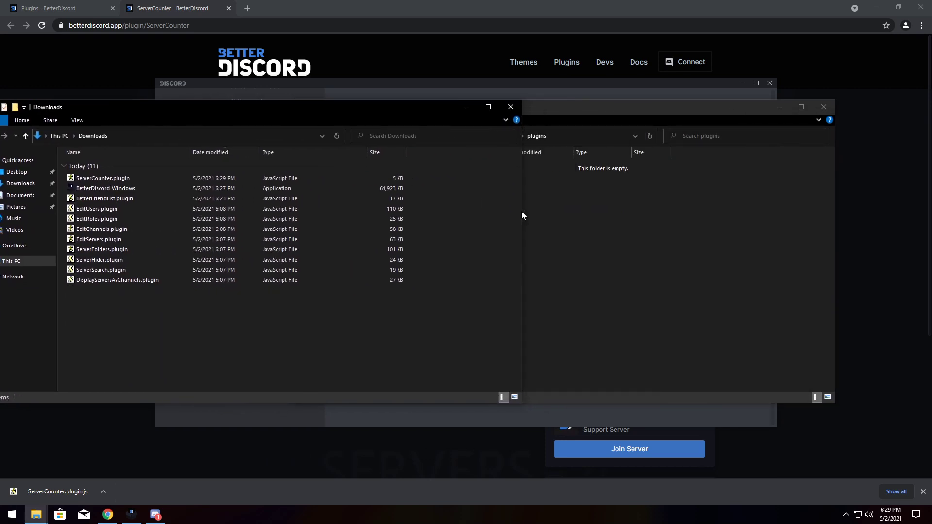
pyautogui.moveTo(521, 211); pyautogui.dragTo(314, 211)
# - Move all the downloaded plugin files, including ServerCounter.plugin, from Downloads into the plugins folder, leaving out the BetterDiscord-Windows installer
pyautogui.moveTo(182, 298); pyautogui.dragTo(458, 237)
pyautogui.keyDown('ctrl'); pyautogui.click(124, 178); pyautogui.keyUp('ctrl')
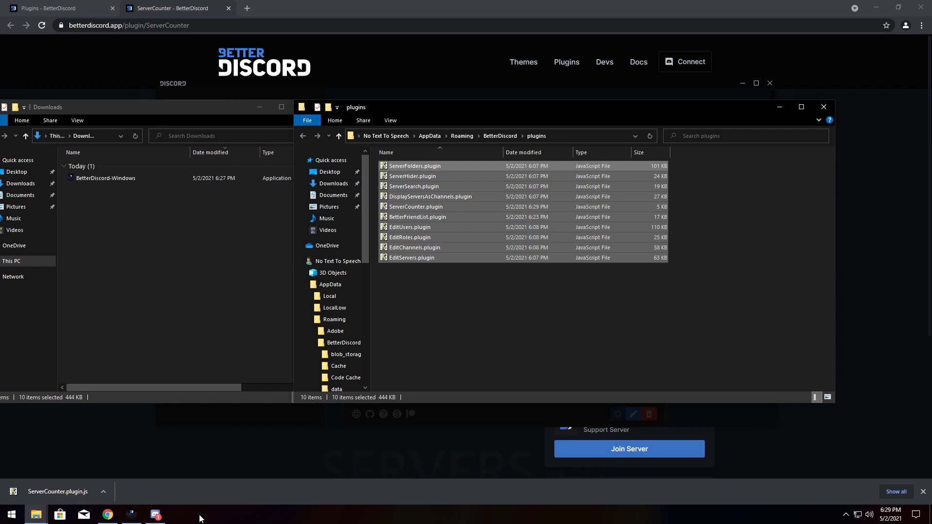
# - Switch to Discord, download the missing library plugins, and dismiss the ZeresPluginLibrary changelog
pyautogui.click(155, 515)
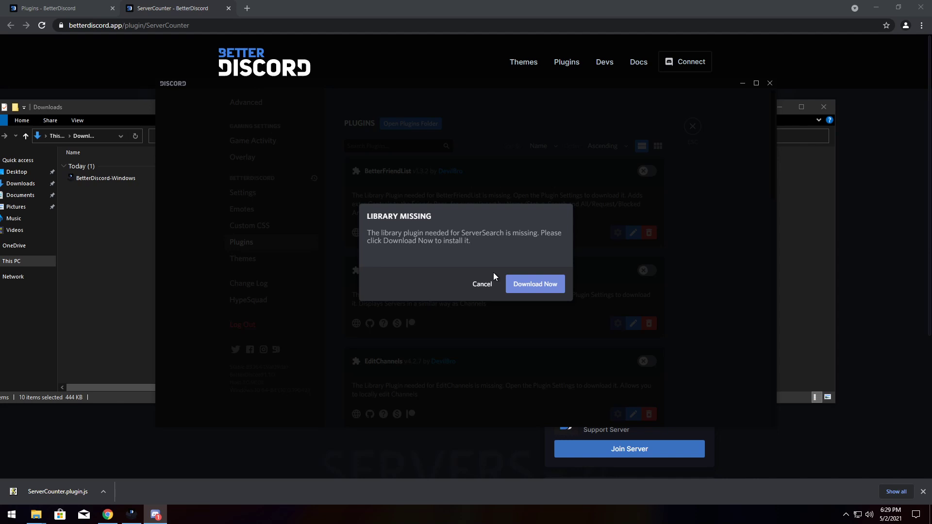
pyautogui.click(534, 287)
pyautogui.click(534, 288)
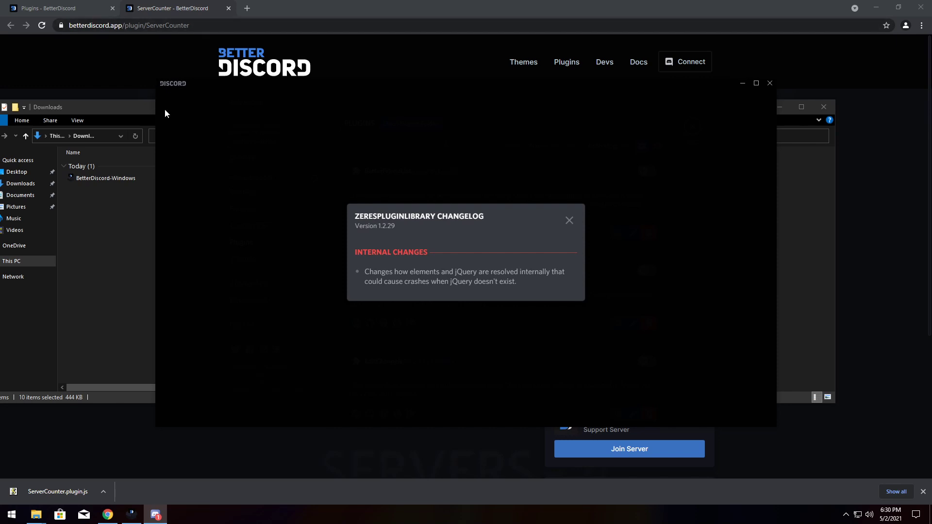
pyautogui.click(86, 7)
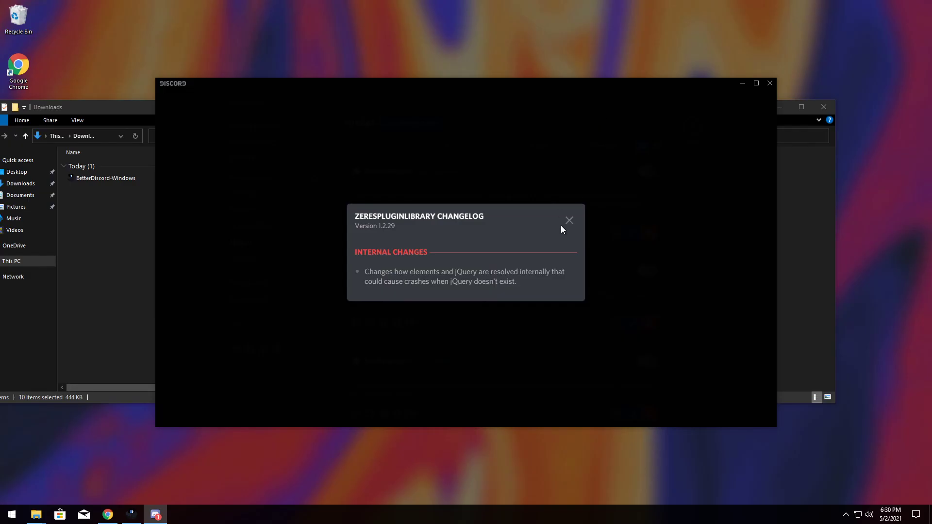
pyautogui.click(564, 220)
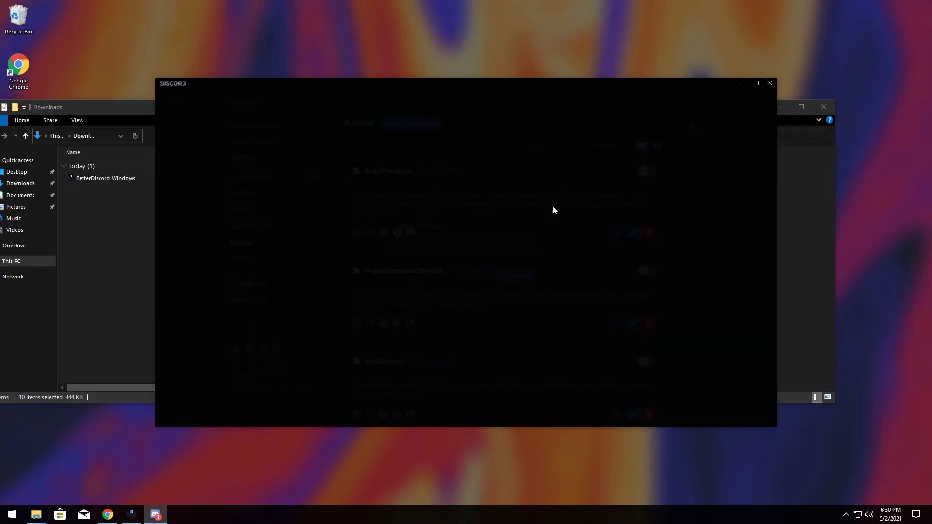
pyautogui.click(533, 288)
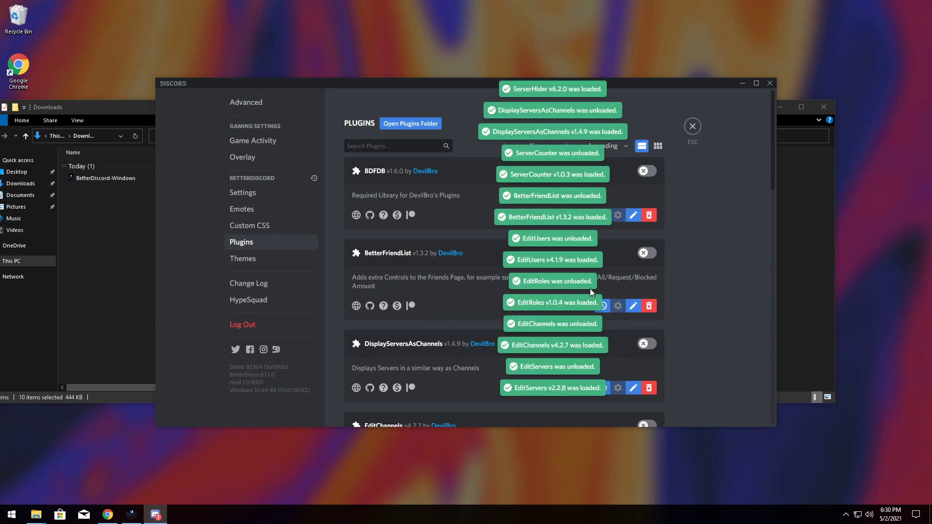
# - Maximize the Discord window and enable the BDFDB and ZeresPluginLibrary library plugins
pyautogui.moveTo(430, 86); pyautogui.dragTo(417, 7)
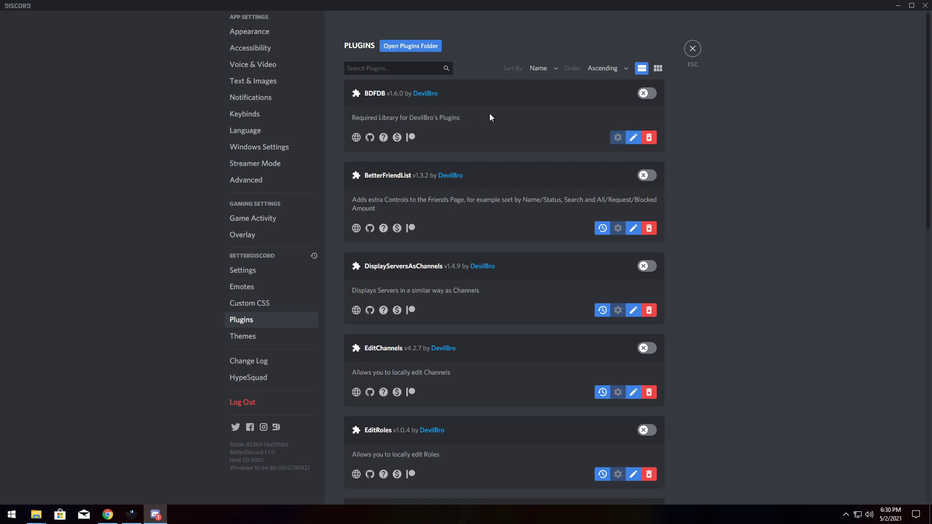
pyautogui.click(648, 95)
pyautogui.scroll(-9, 528, 240)
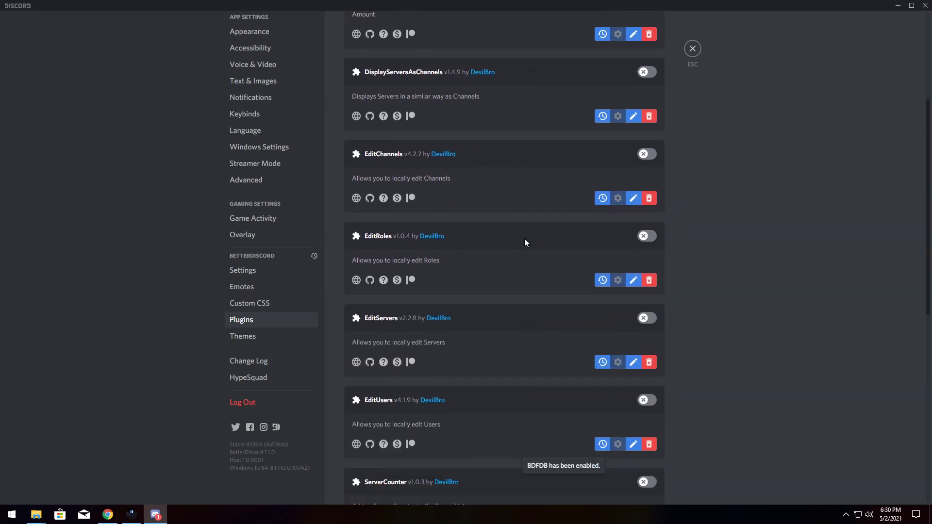
pyautogui.scroll(-4, 524, 238)
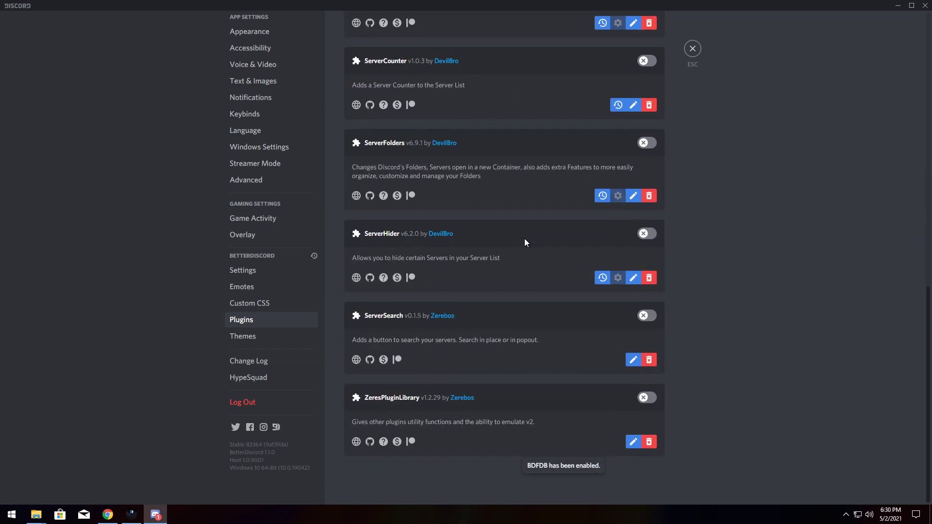
pyautogui.click(644, 399)
# - Enable the BetterFriendList plugin and dismiss its change log
pyautogui.scroll(12, 535, 340)
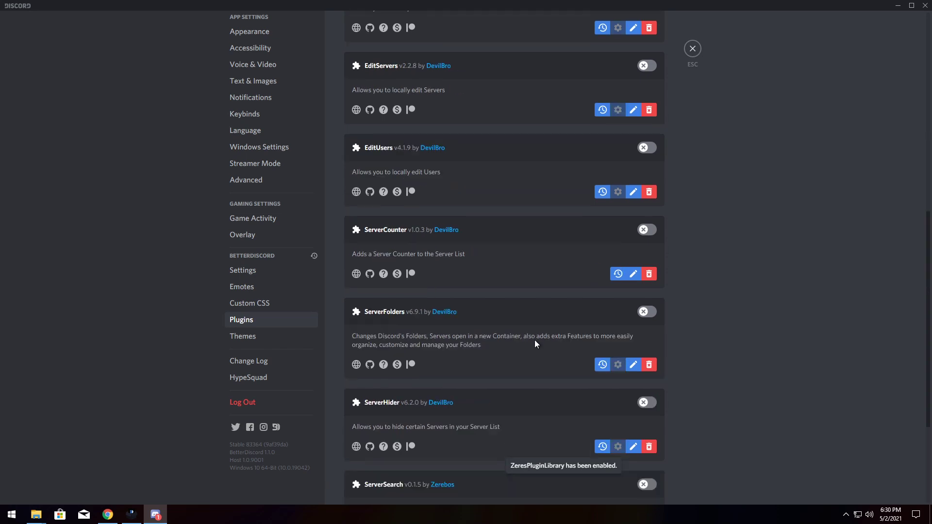
pyautogui.scroll(2, 434, 444)
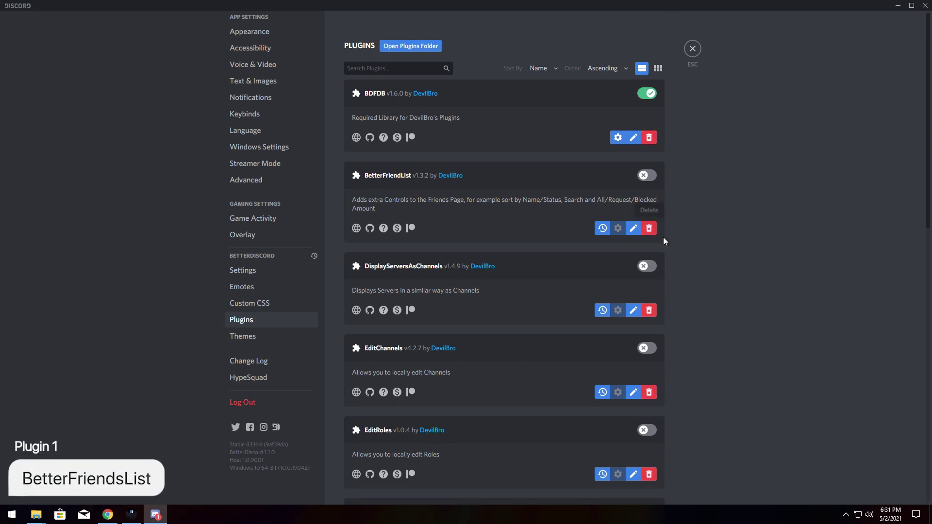
pyautogui.click(640, 178)
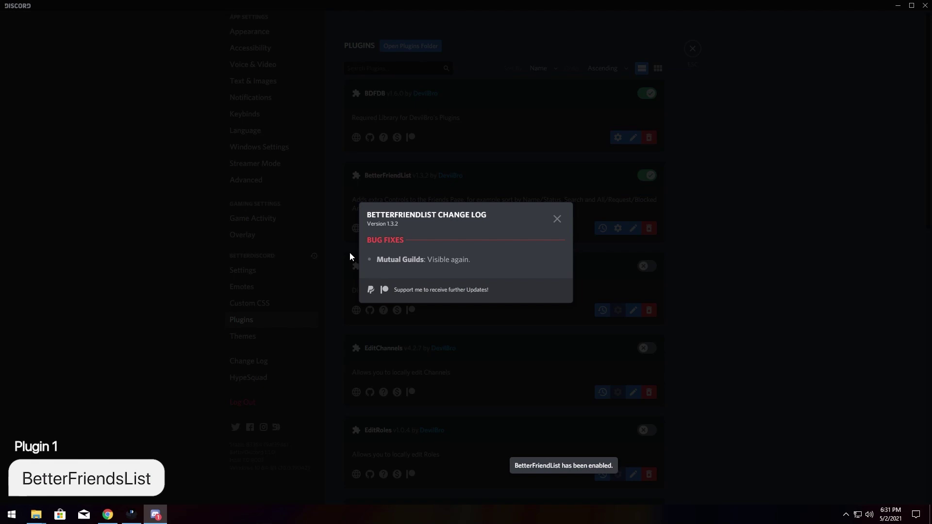
pyautogui.click(557, 219)
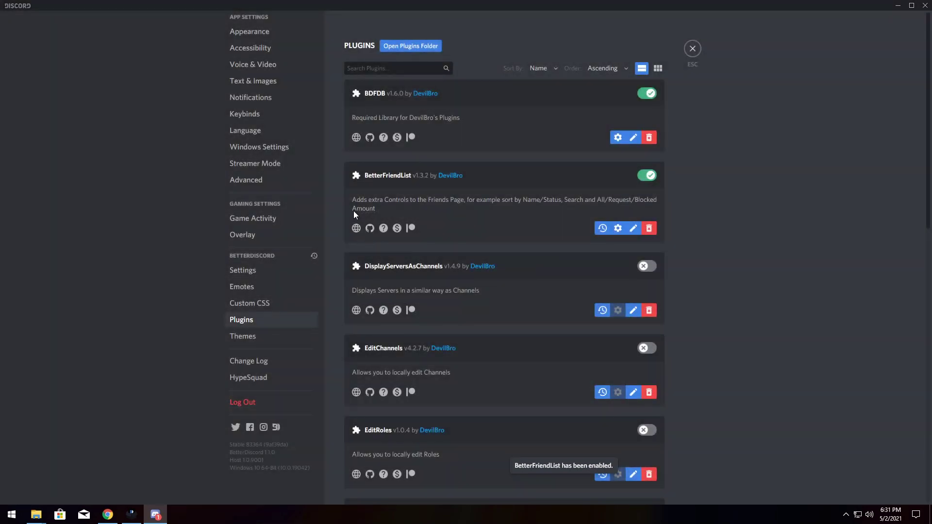
# - Review the BetterFriendList plugin's settings and exit the user settings to the Friends page
pyautogui.click(617, 230)
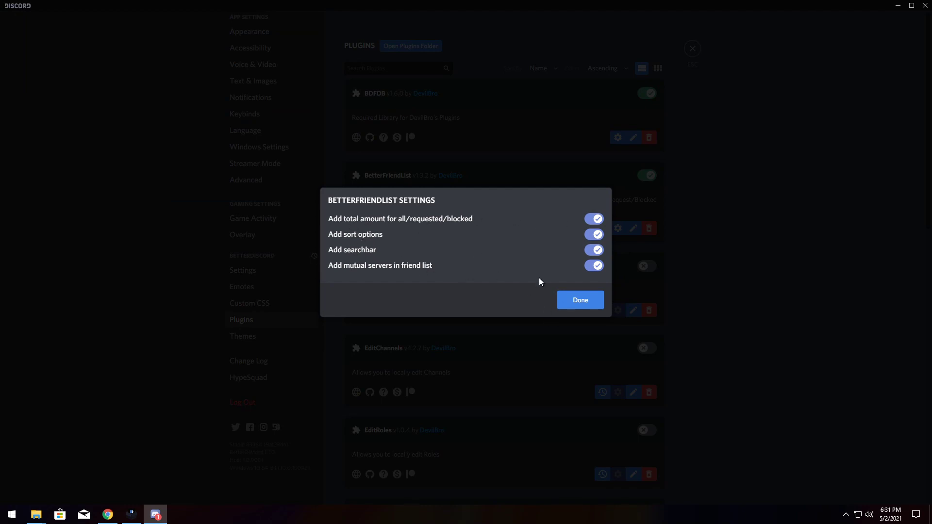
pyautogui.click(582, 302)
pyautogui.click(693, 47)
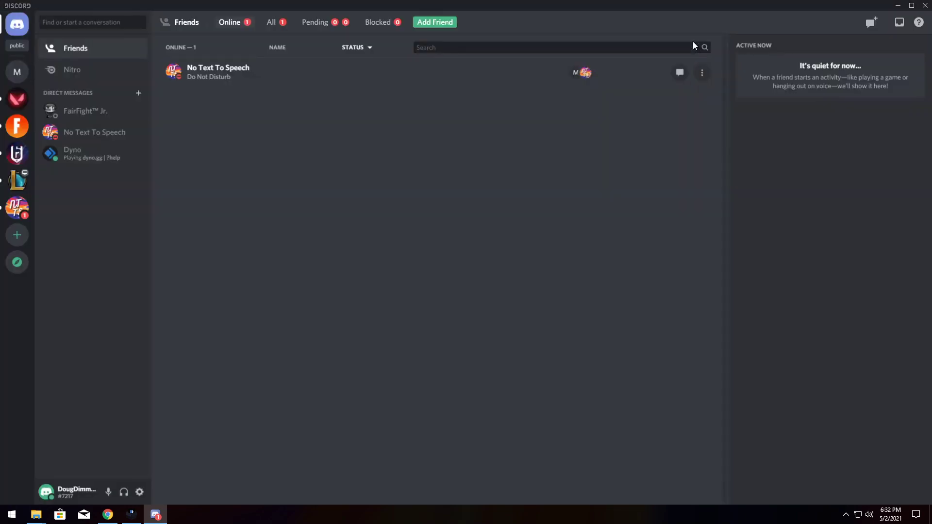
# - Search the friends list for "No Text" and clear the search
pyautogui.click(285, 49)
pyautogui.write('No')
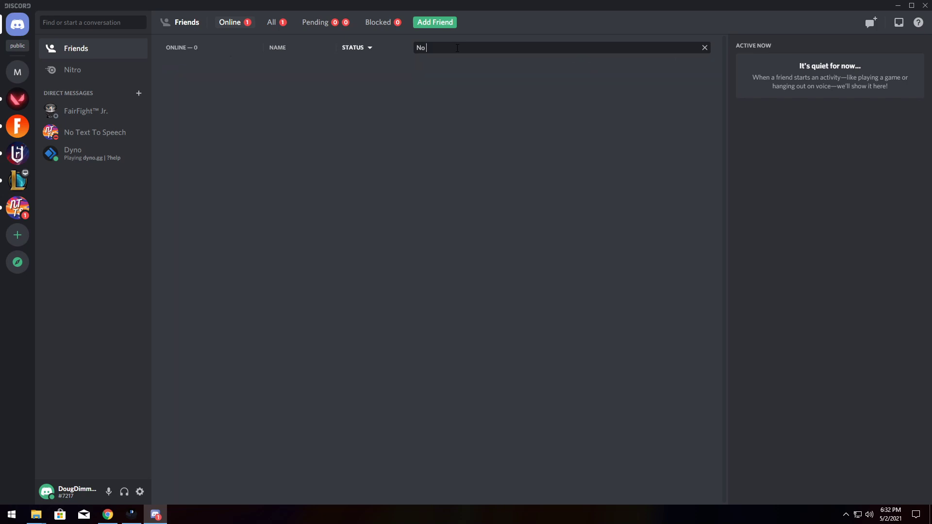
pyautogui.write(' Text')
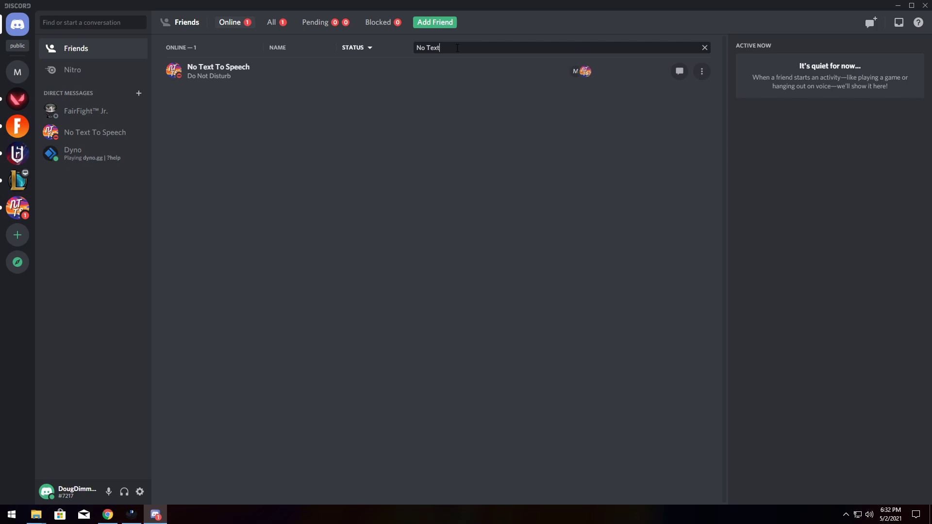
pyautogui.click(704, 47)
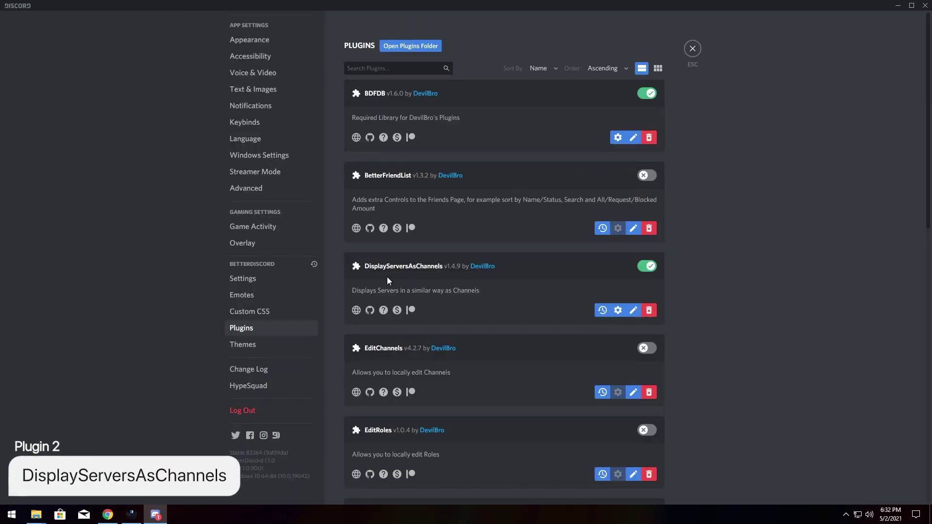
# - Check the restyled server list, and review the DisplayServersAsChannels plugin's settings before exiting the user settings
pyautogui.click(694, 50)
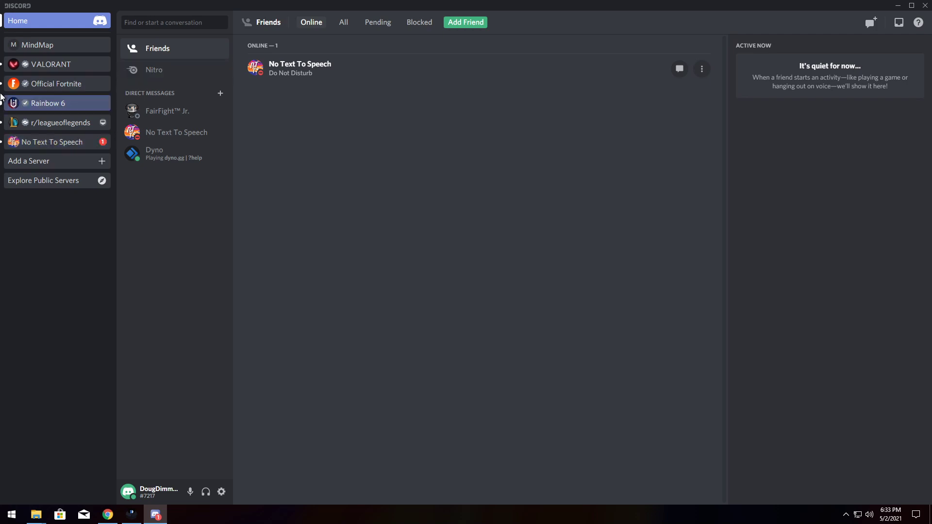
pyautogui.click(221, 492)
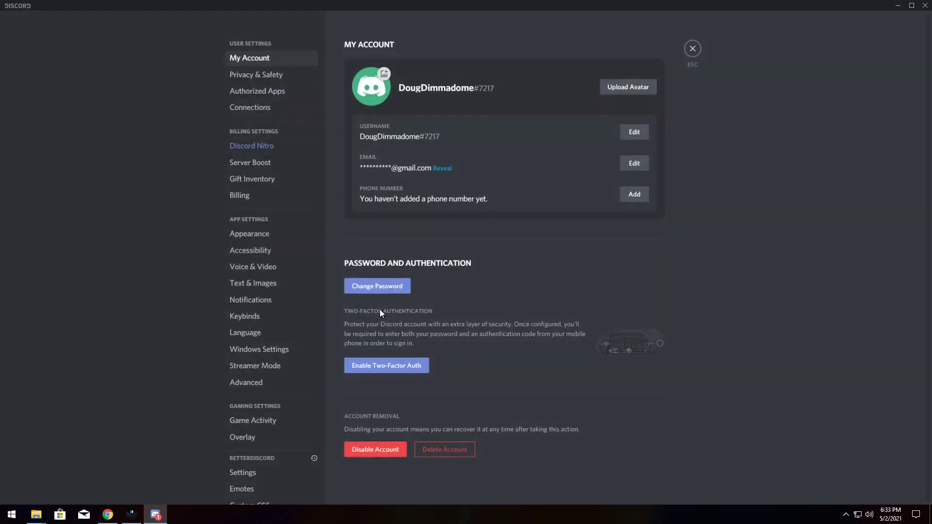
pyautogui.scroll(-3, 255, 486)
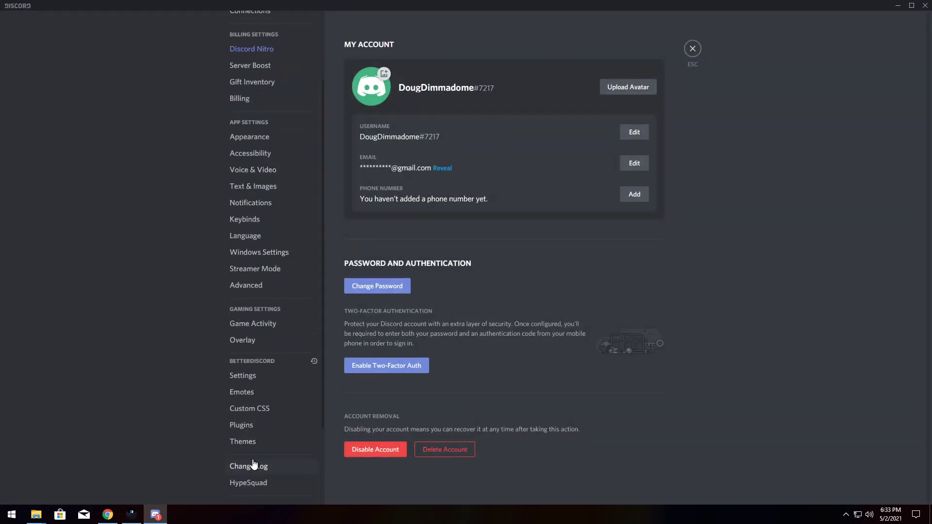
pyautogui.click(243, 426)
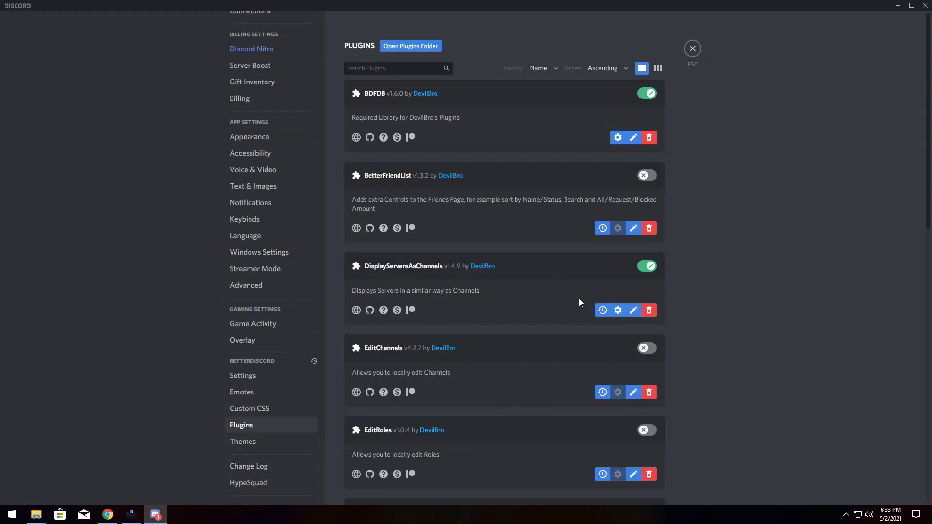
pyautogui.click(617, 310)
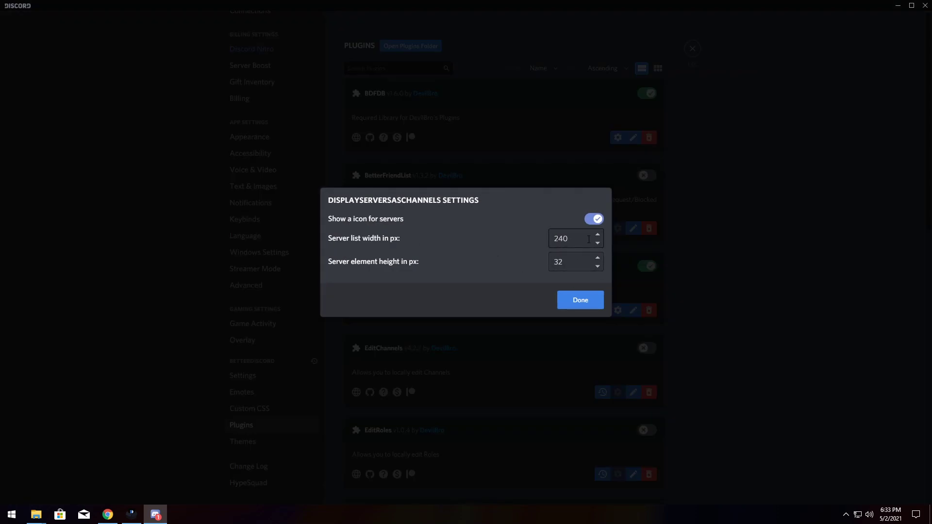
pyautogui.click(605, 219)
pyautogui.click(583, 302)
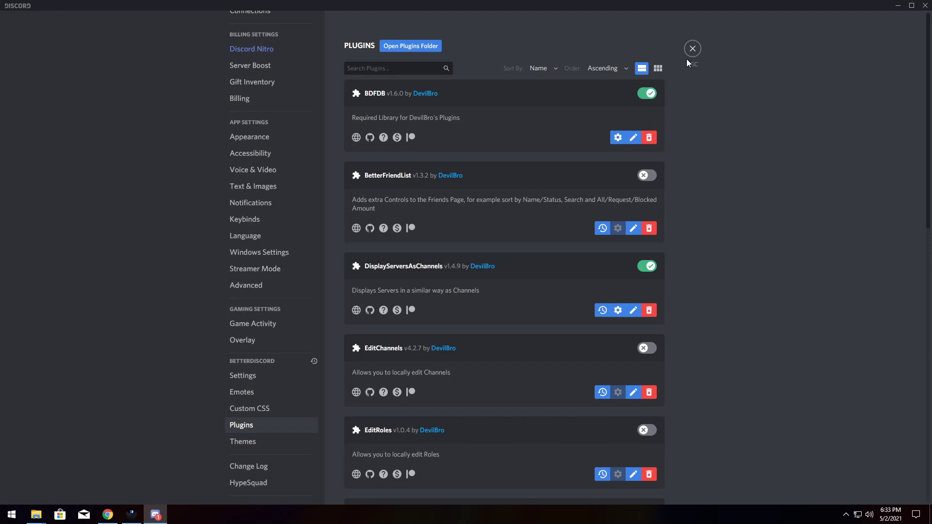
pyautogui.click(689, 50)
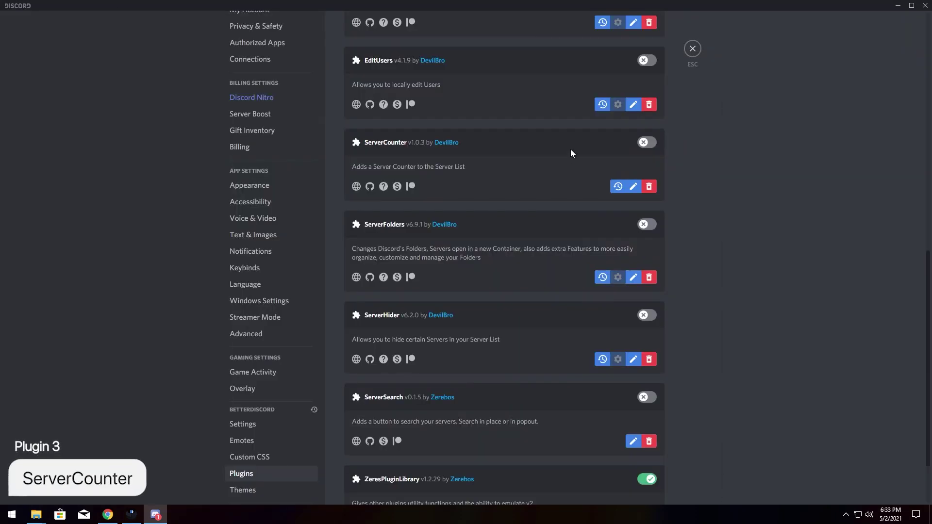
# - Enable the ServerCounter plugin, dismiss its change log, and exit the user settings
pyautogui.click(647, 143)
pyautogui.click(557, 216)
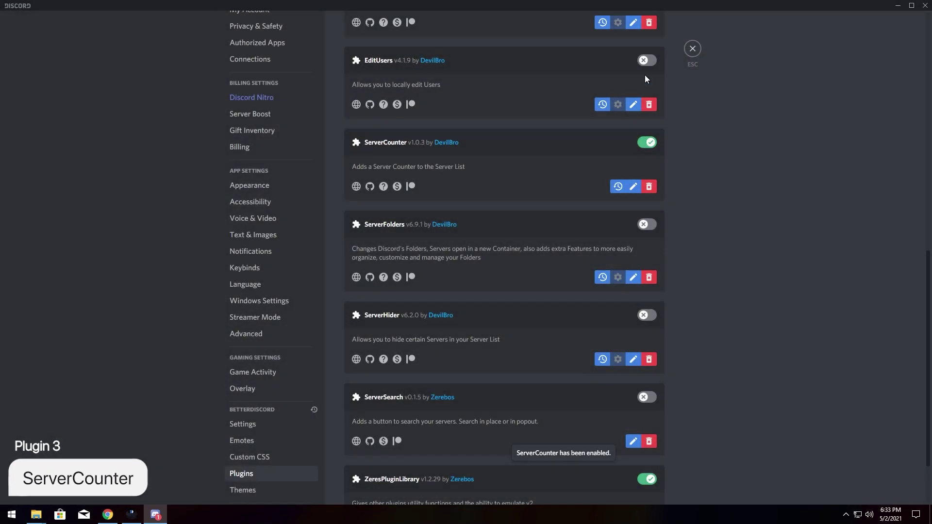
pyautogui.click(694, 48)
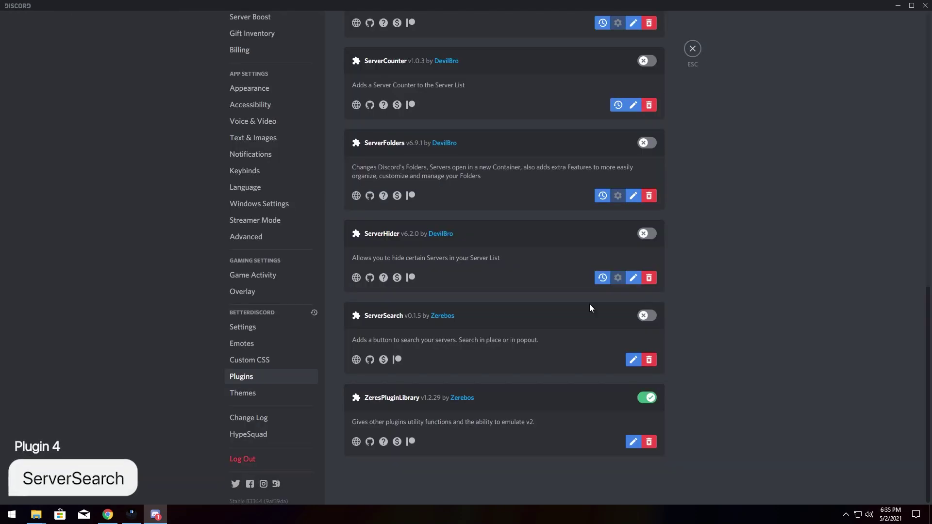
# - Enable the ServerSearch plugin and try it from the server list by searching the servers for "No"
pyautogui.click(648, 317)
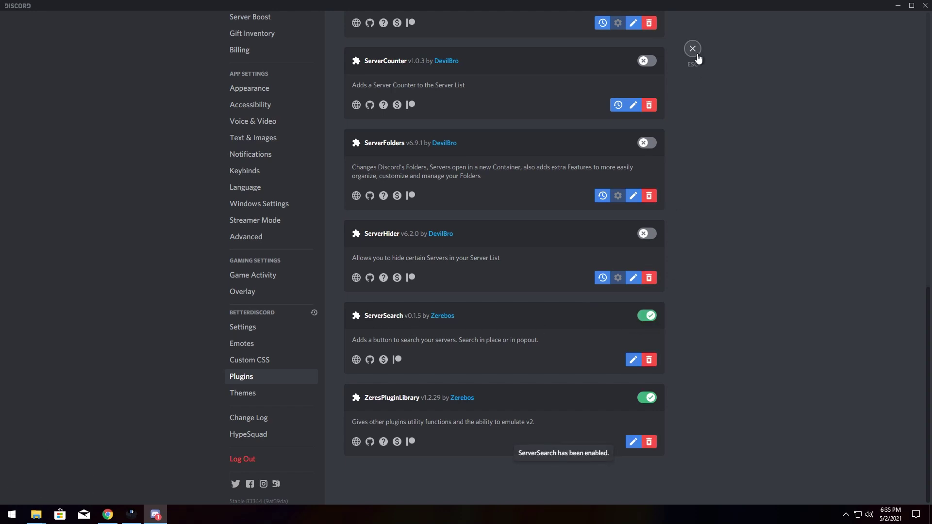
pyautogui.click(697, 57)
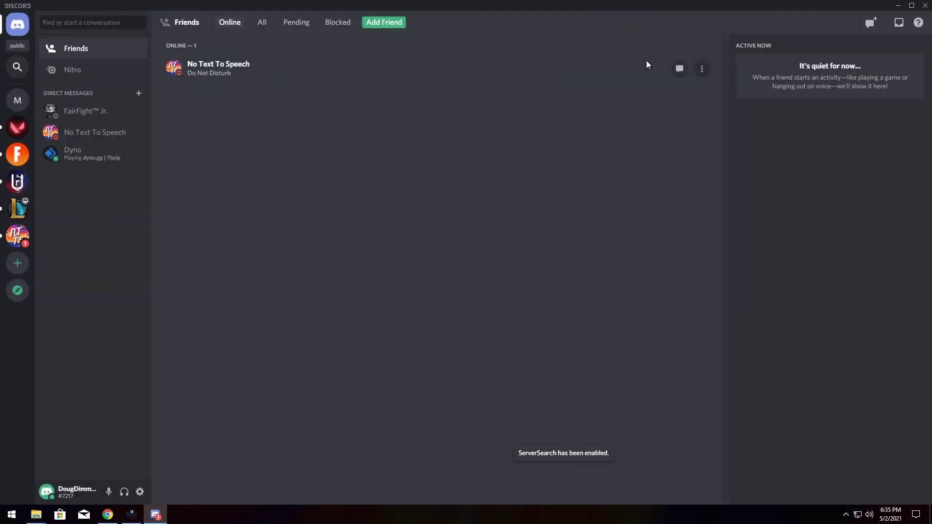
pyautogui.click(19, 75)
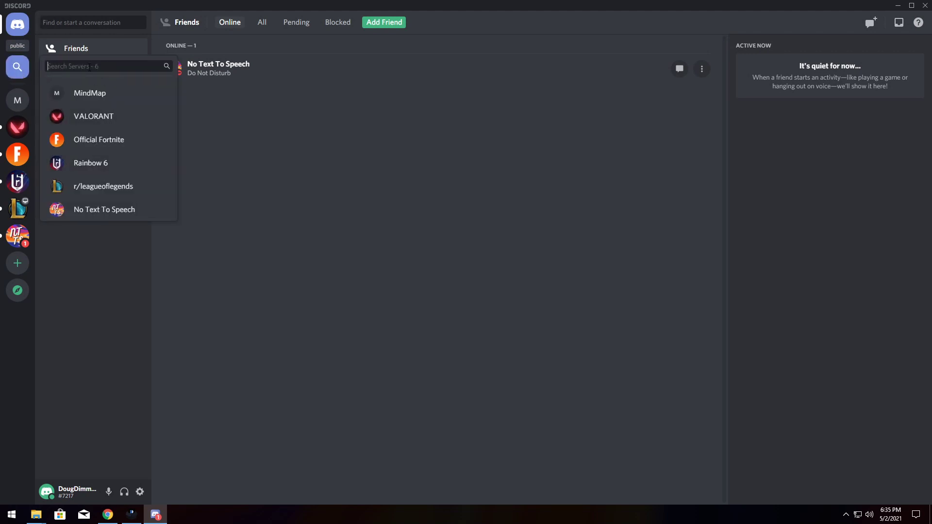
pyautogui.write('No')
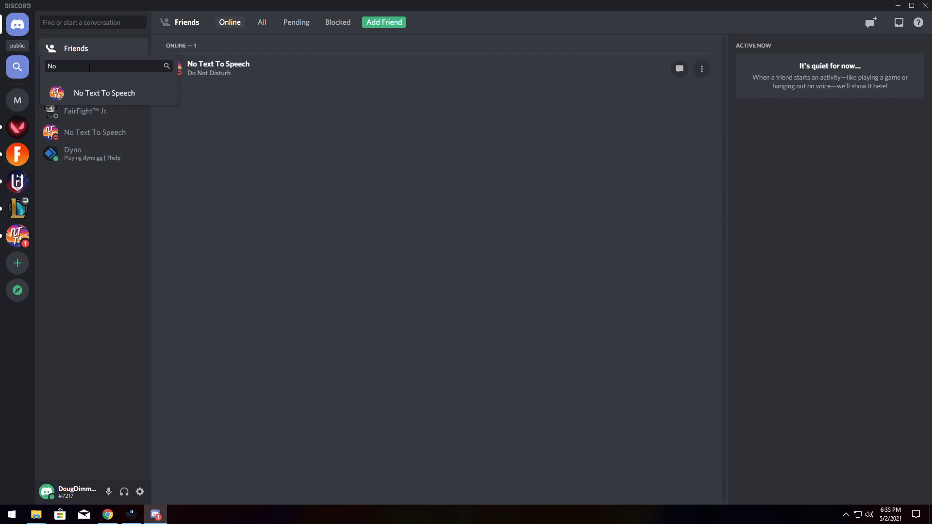
pyautogui.click(95, 197)
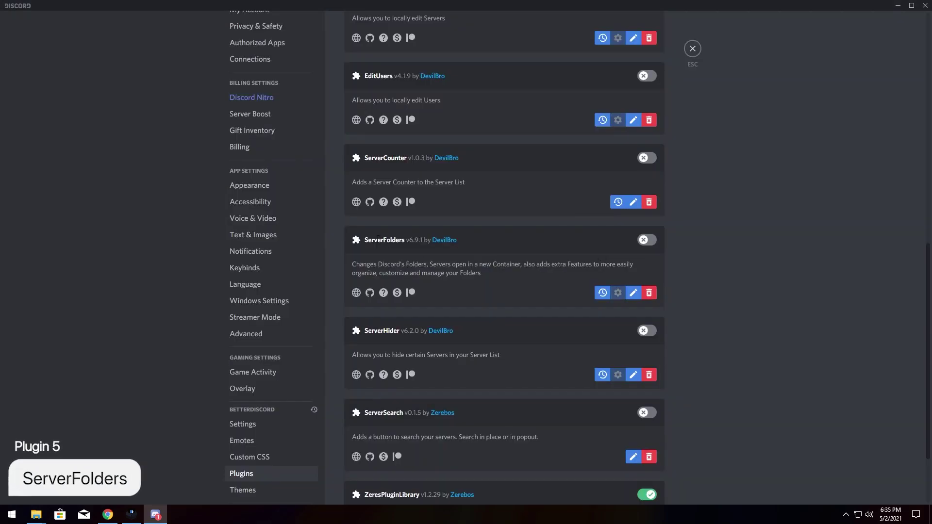
# - Enable the ServerFolders plugin, dismiss its change log, and exit the user settings
pyautogui.click(645, 240)
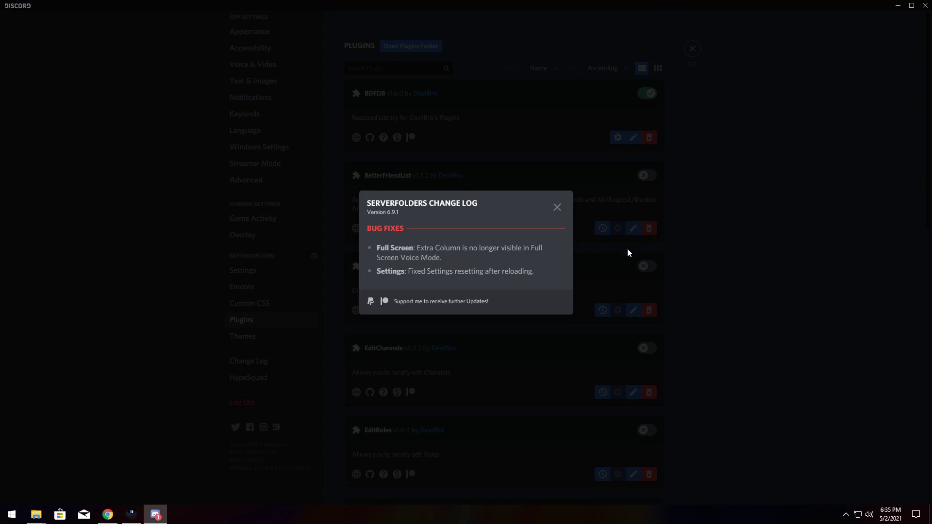
pyautogui.click(558, 213)
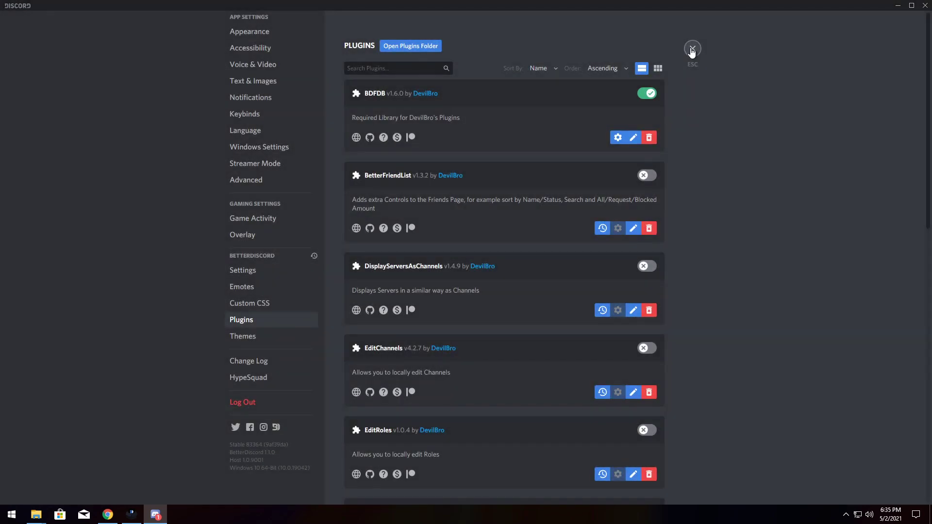
pyautogui.click(692, 50)
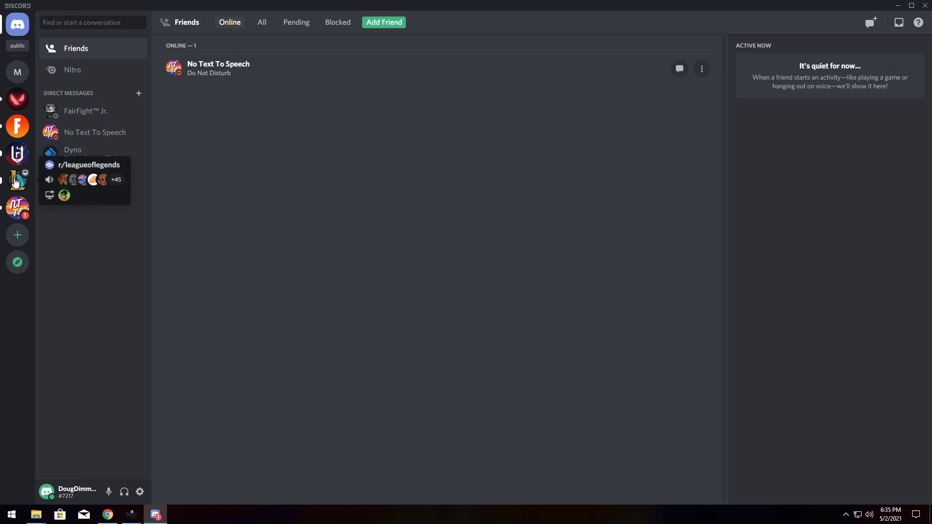
# - Group the four game servers into a folder and review the color, tooltip and custom icon options in its folder settings
pyautogui.moveTo(18, 153); pyautogui.dragTo(17, 103)
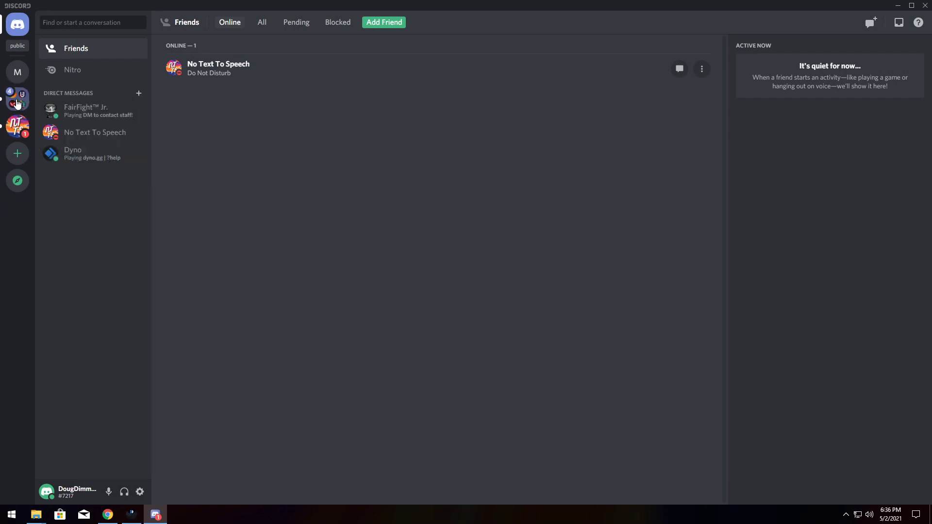
pyautogui.rightClick(17, 103)
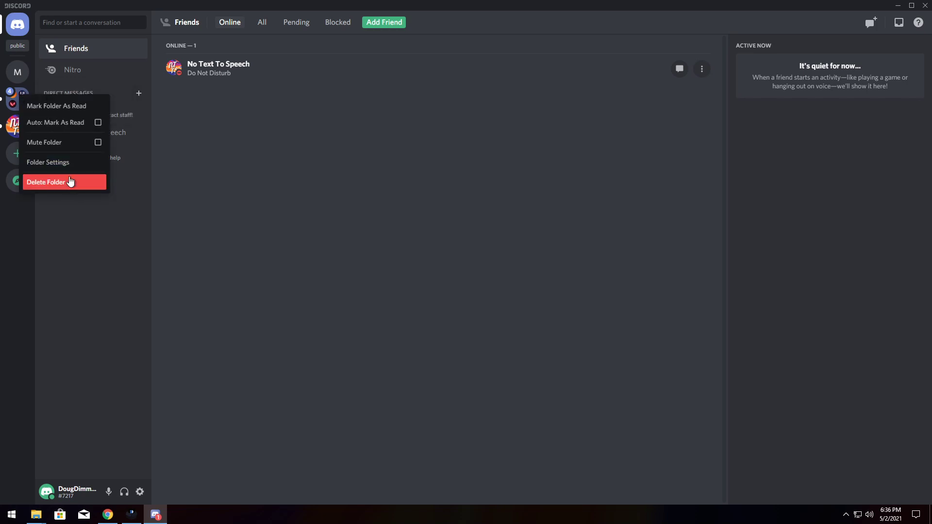
pyautogui.click(63, 163)
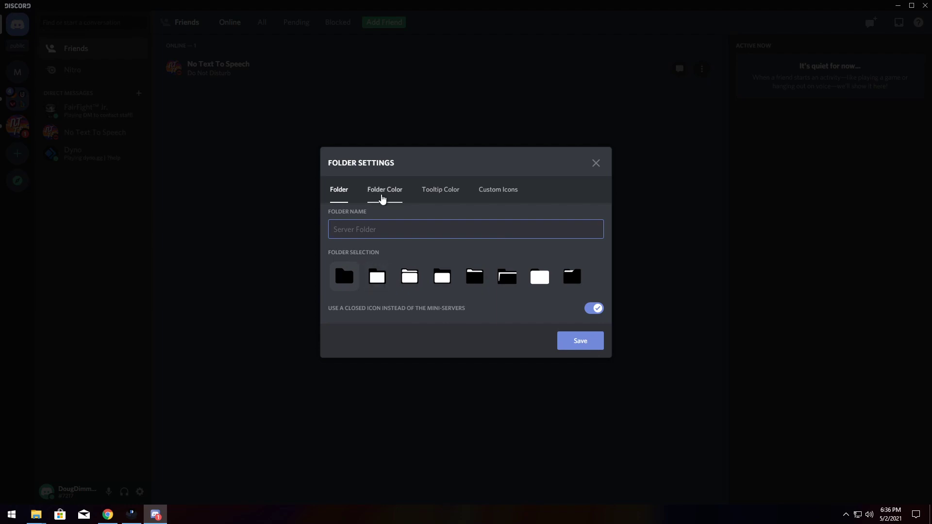
pyautogui.click(382, 189)
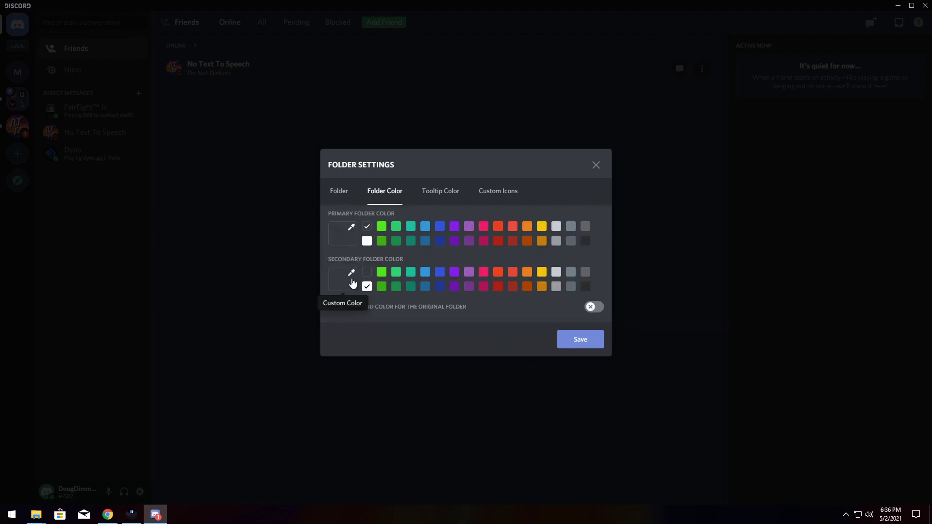
pyautogui.click(440, 190)
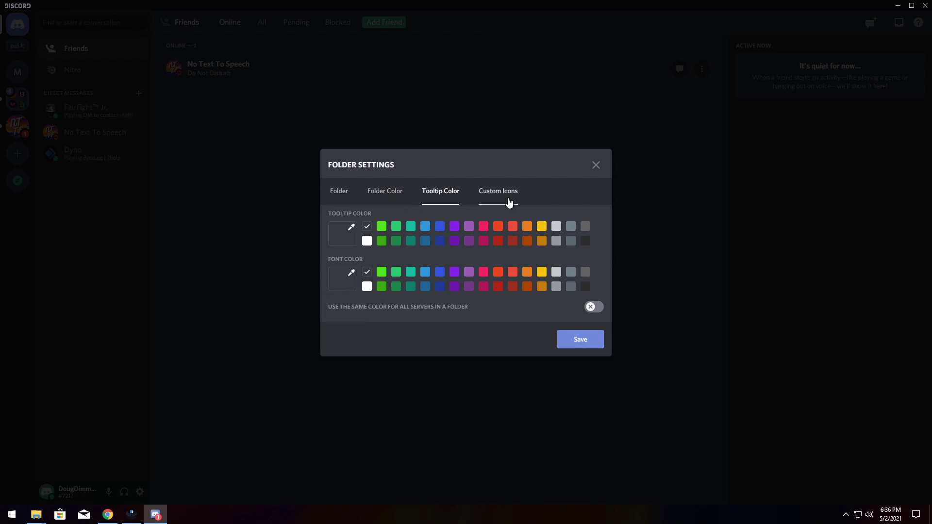
pyautogui.click(509, 202)
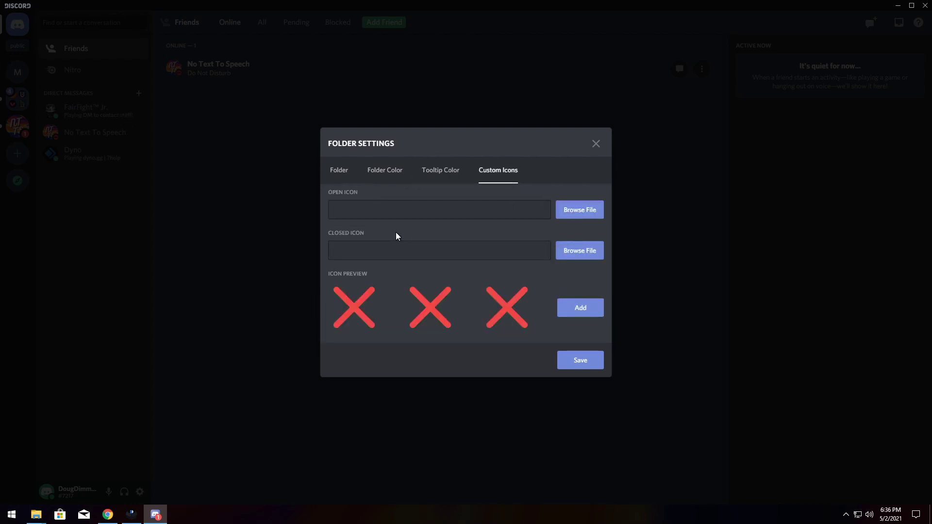
# - Name the folder Games, choose the fourth folder icon with blue primary and green secondary colors, save, and expand the folder
pyautogui.click(338, 170)
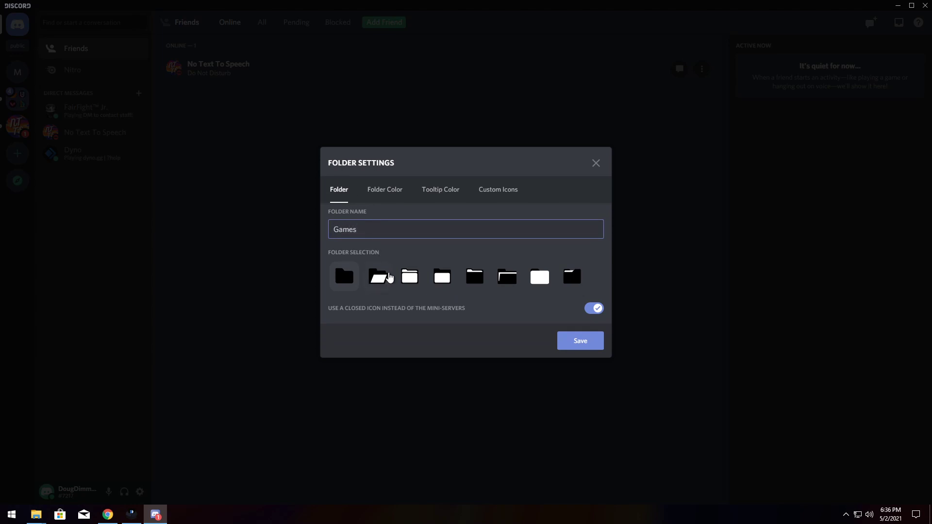
pyautogui.click(448, 280)
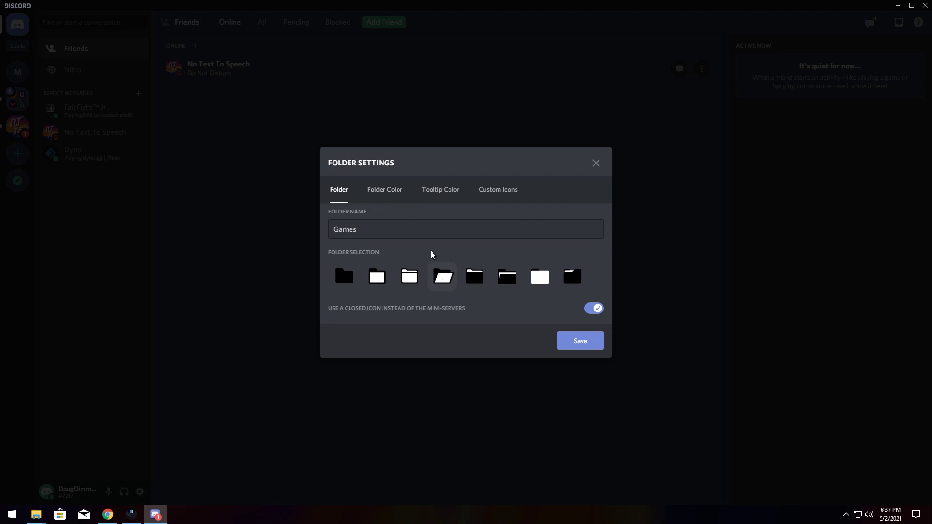
pyautogui.click(377, 194)
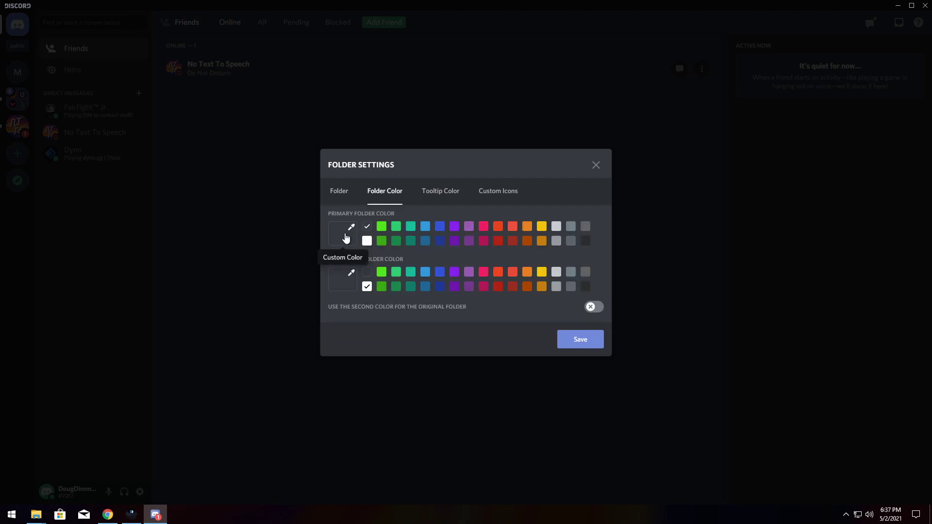
pyautogui.click(426, 229)
pyautogui.click(581, 339)
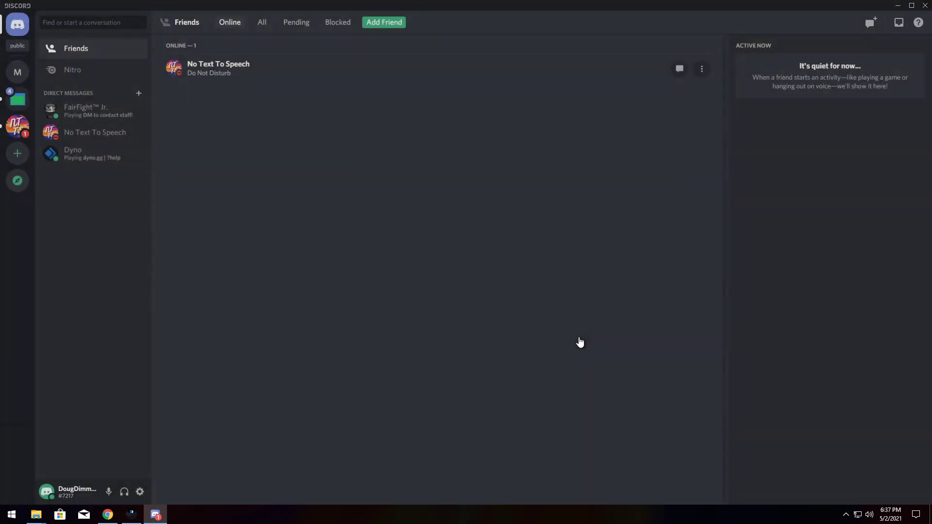
pyautogui.click(19, 108)
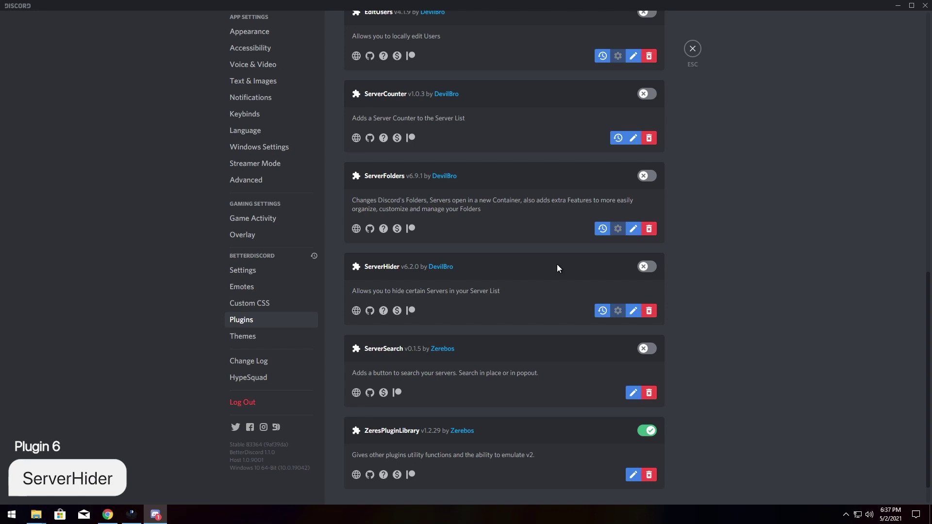
# - Enable the ServerHider plugin, dismiss its change log, and exit the user settings
pyautogui.click(647, 266)
pyautogui.click(557, 213)
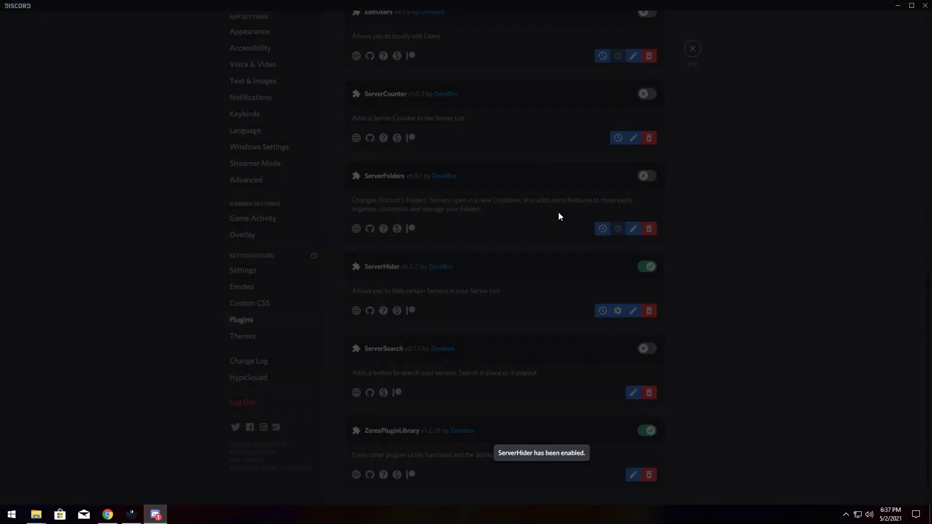
pyautogui.click(693, 49)
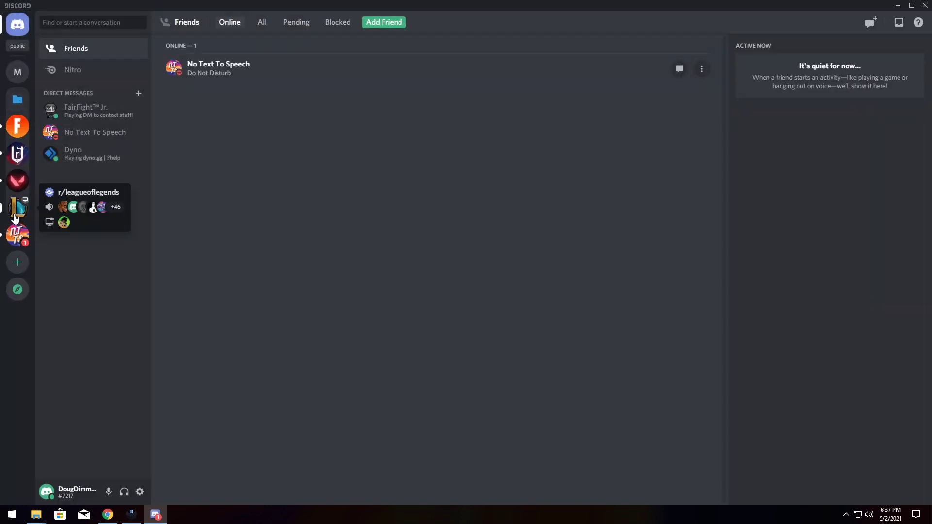
# - Hide the r/leagueoflegends server from the server list through its Server Visibility options
pyautogui.rightClick(15, 218)
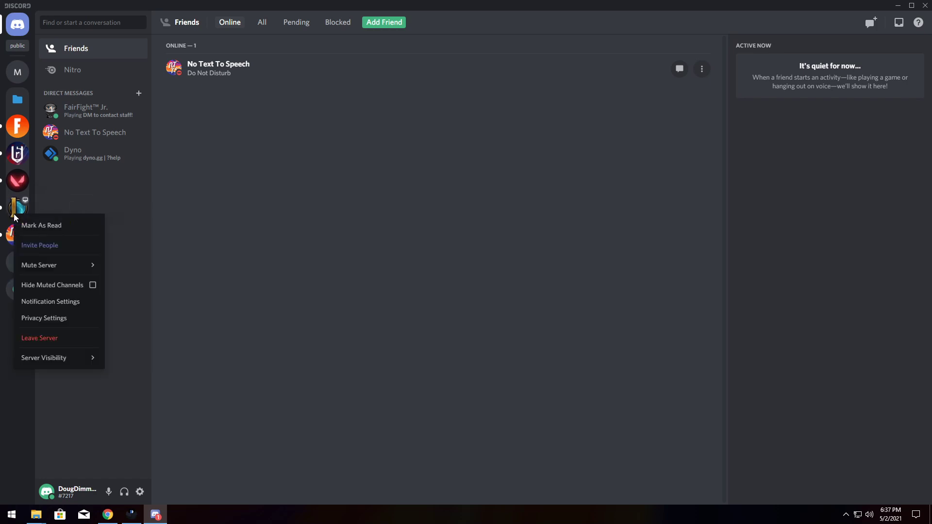
pyautogui.moveTo(46, 358)
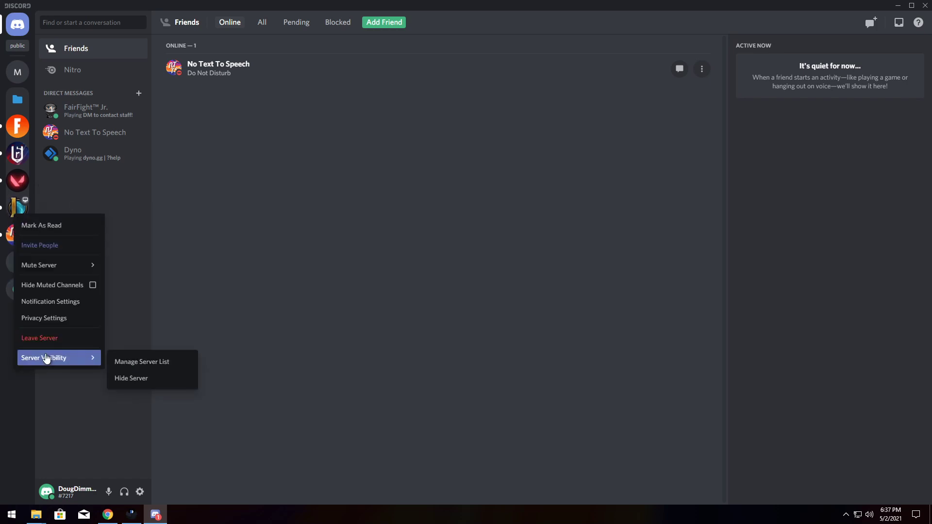
pyautogui.click(132, 379)
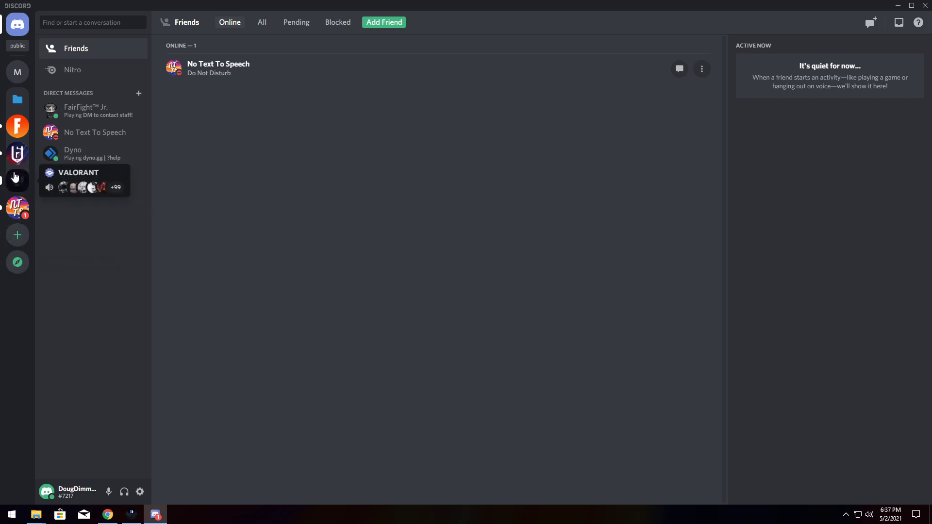
# - Open server list management from the VALORANT server, make r/leagueoflegends visible again, and confirm
pyautogui.rightClick(17, 189)
pyautogui.moveTo(37, 323)
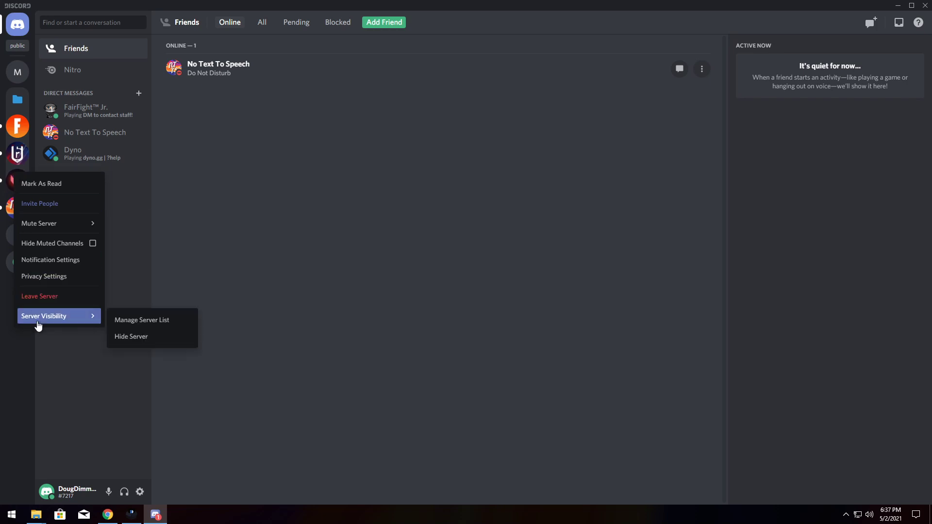
pyautogui.click(139, 319)
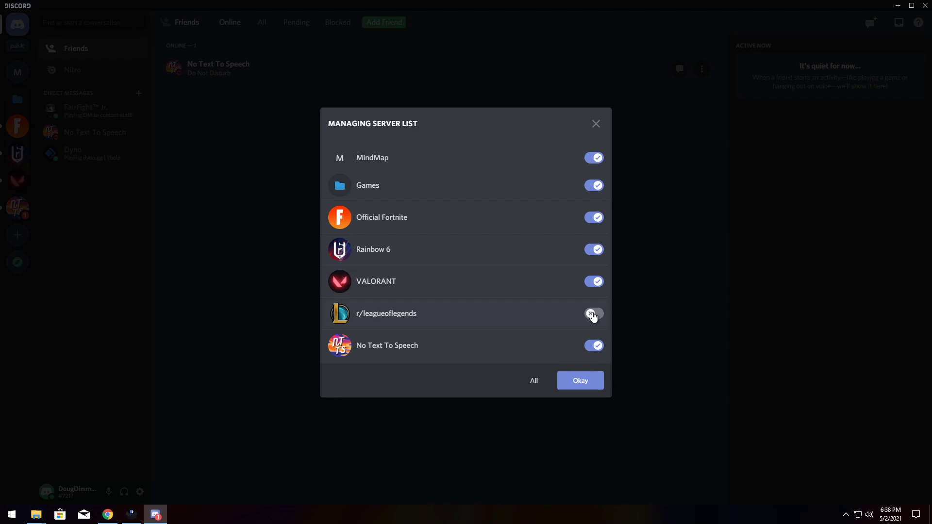
pyautogui.click(593, 314)
pyautogui.click(580, 384)
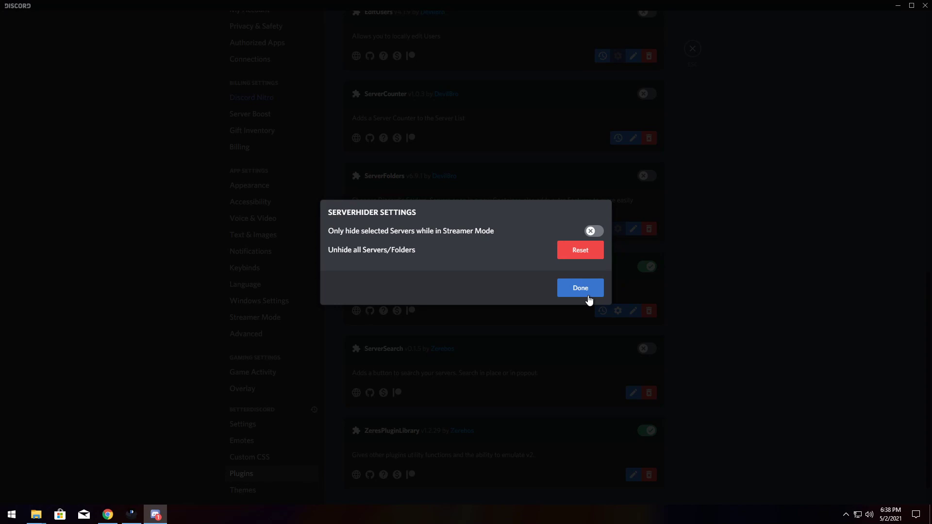
# - Reset ServerHider in its plugin settings to unhide all servers and folders, confirm the reset, and close the settings
pyautogui.click(588, 294)
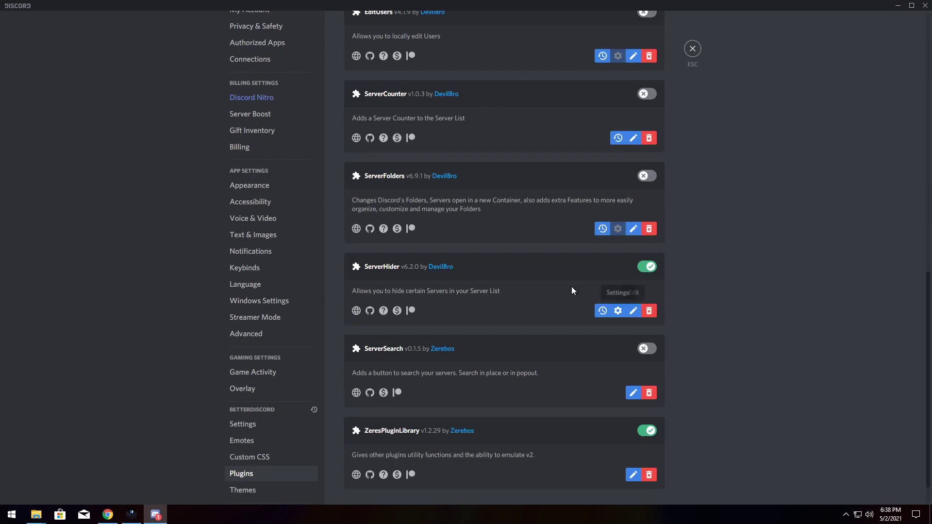
pyautogui.click(618, 311)
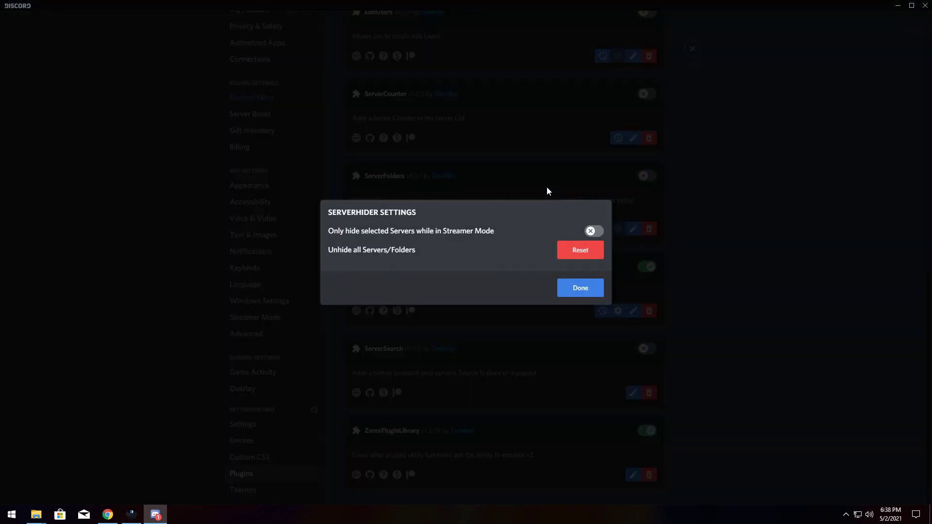
pyautogui.click(581, 254)
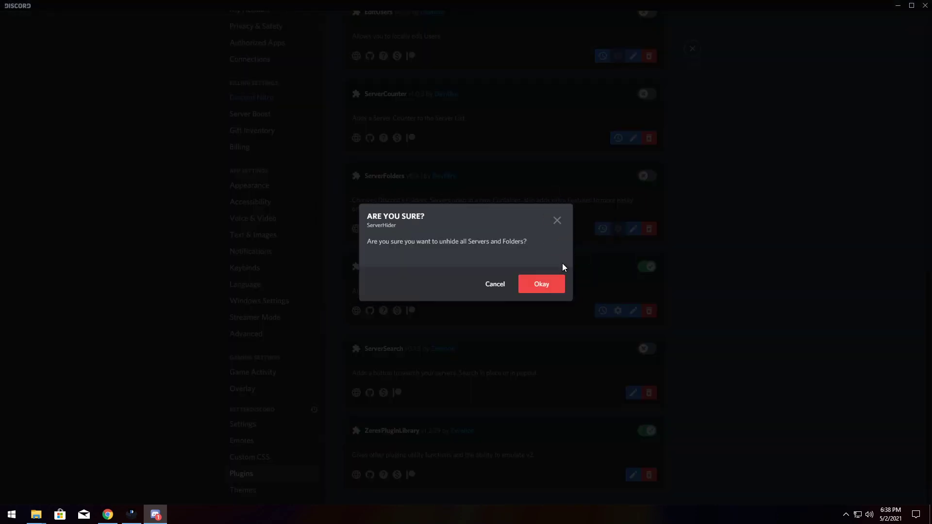
pyautogui.click(546, 285)
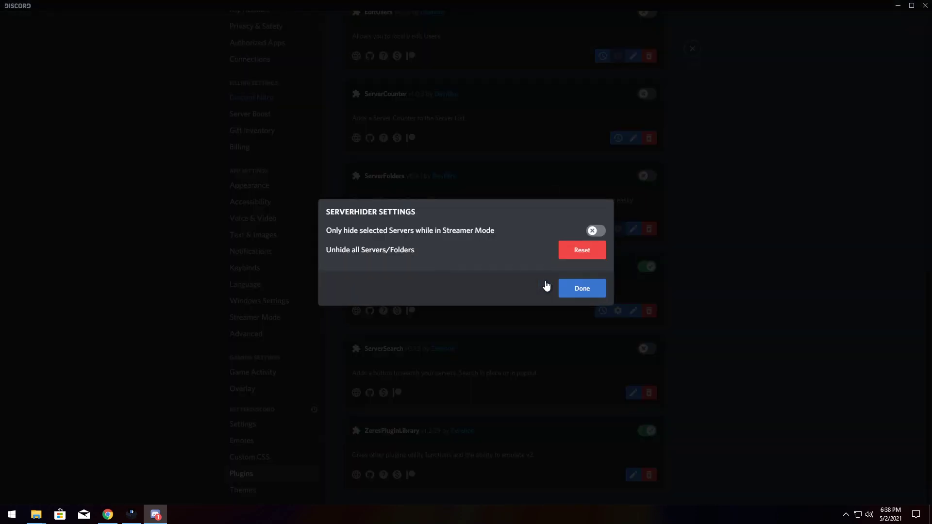
pyautogui.click(575, 297)
# - Enable the EditServers plugin, review its settings, and exit the user settings
pyautogui.scroll(8, 474, 356)
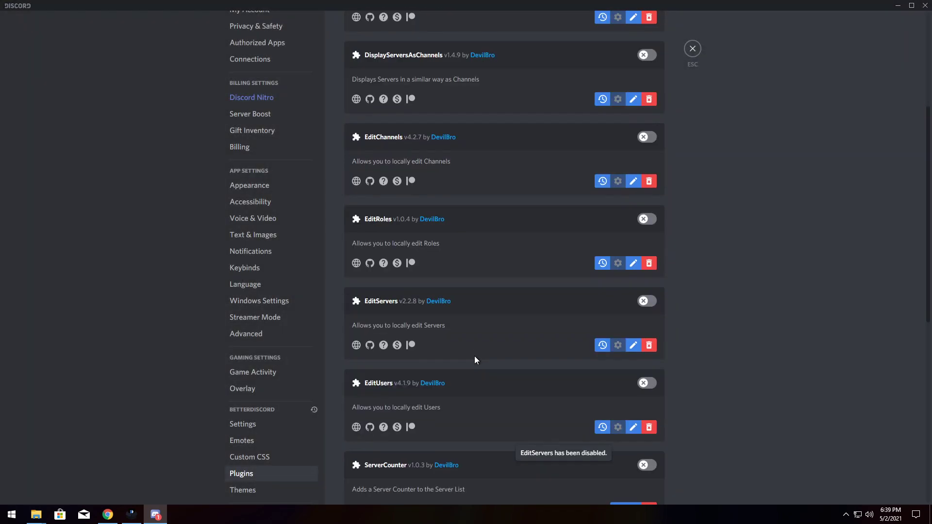
pyautogui.scroll(-1, 474, 356)
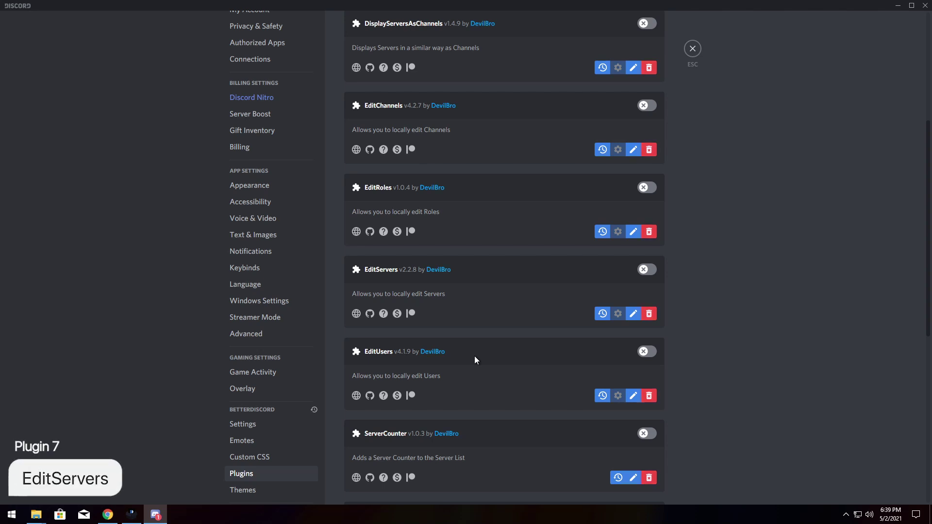
pyautogui.click(650, 271)
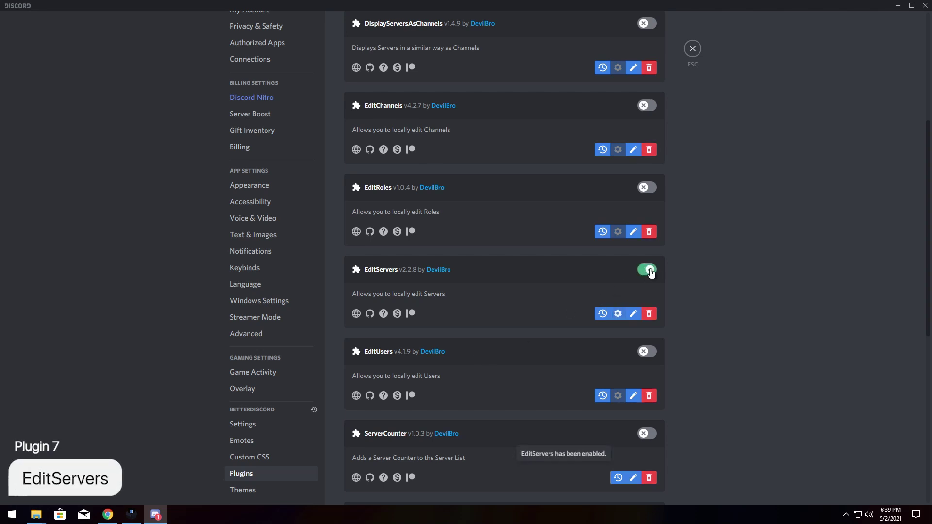
pyautogui.click(618, 314)
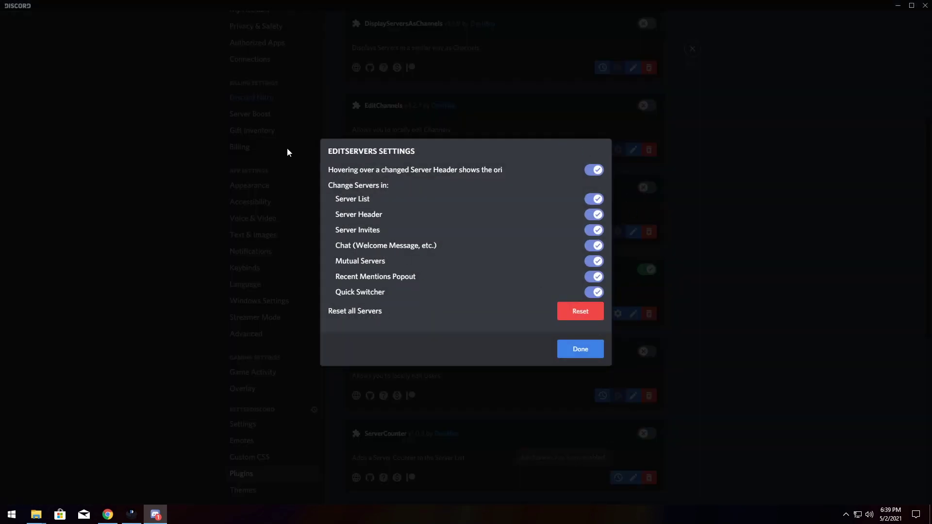
pyautogui.click(593, 349)
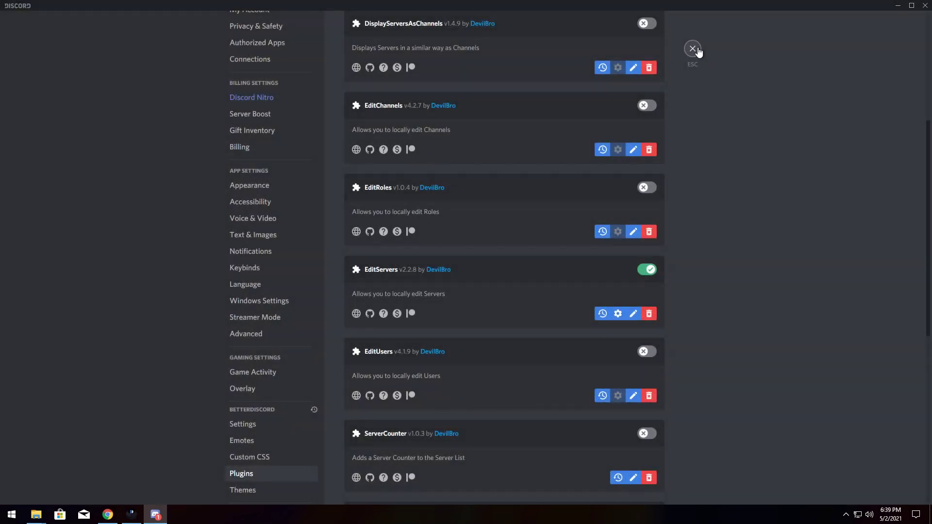
pyautogui.click(693, 48)
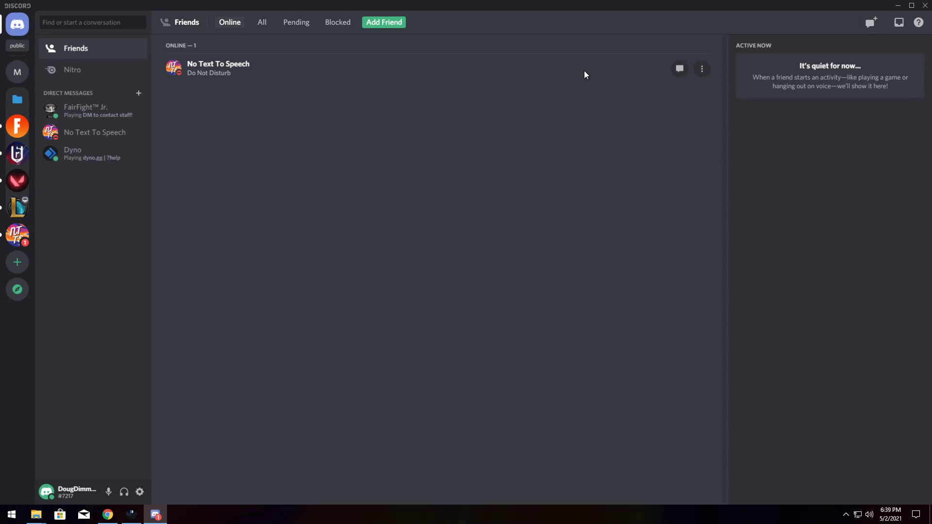
# - Open the local server settings of r/leagueoflegends and review its server, icon color and tooltip color options
pyautogui.rightClick(13, 216)
pyautogui.moveTo(55, 364)
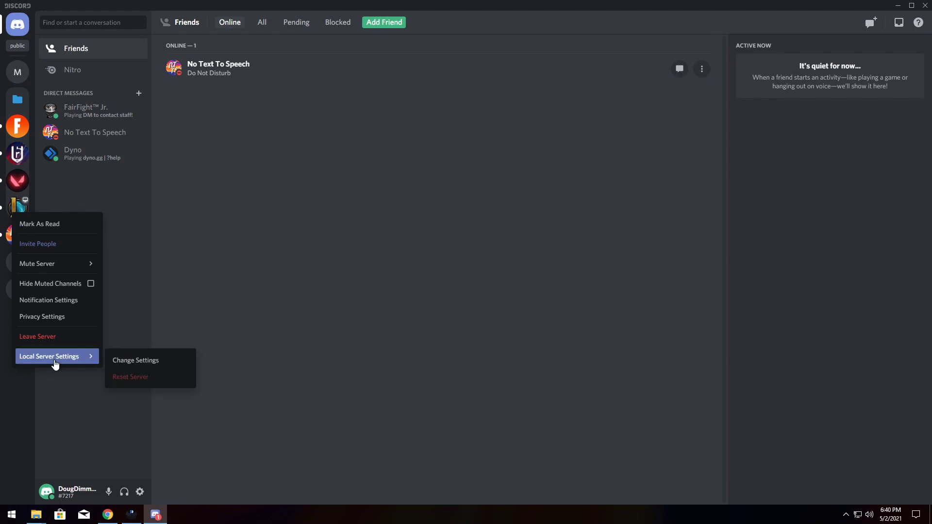
pyautogui.click(133, 362)
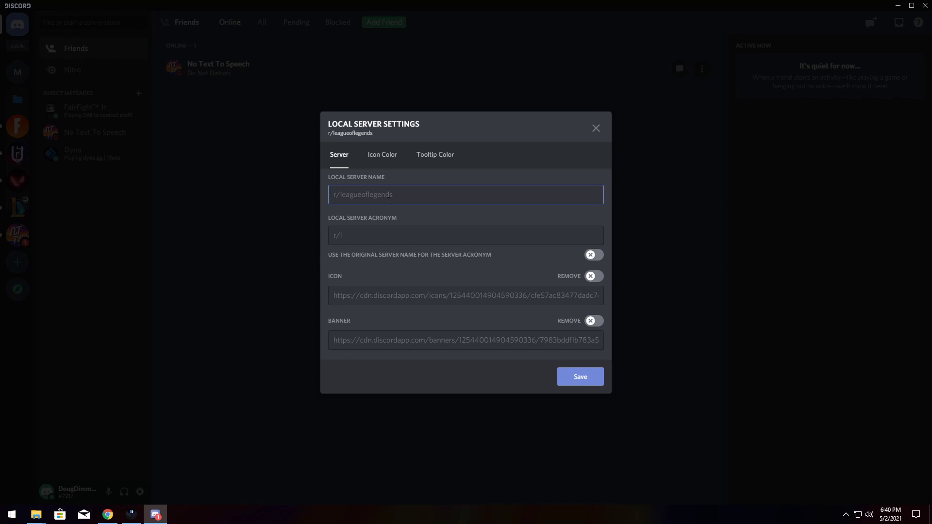
pyautogui.click(379, 154)
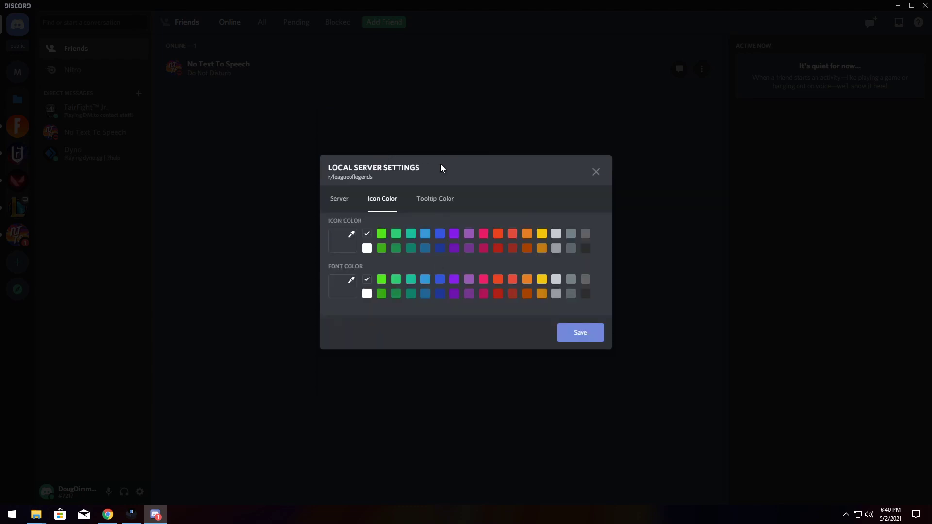
pyautogui.click(429, 200)
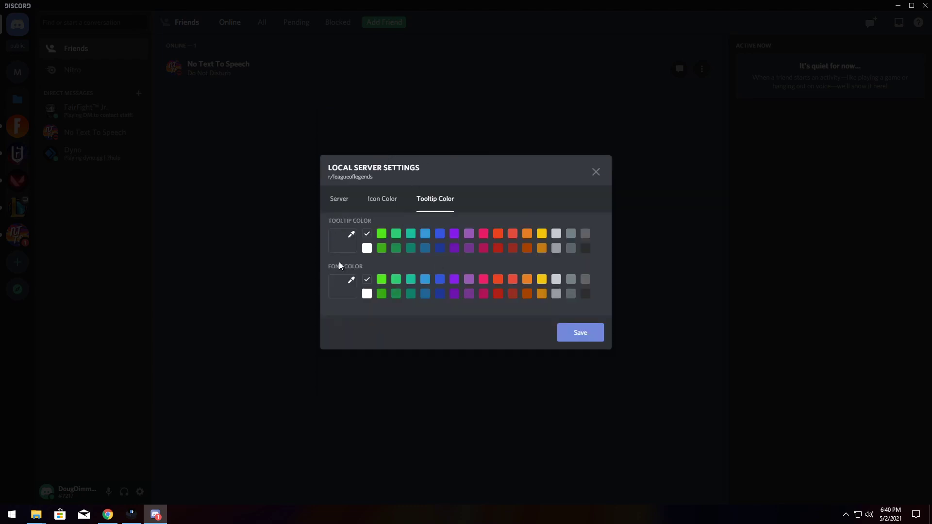
pyautogui.click(339, 199)
pyautogui.click(340, 197)
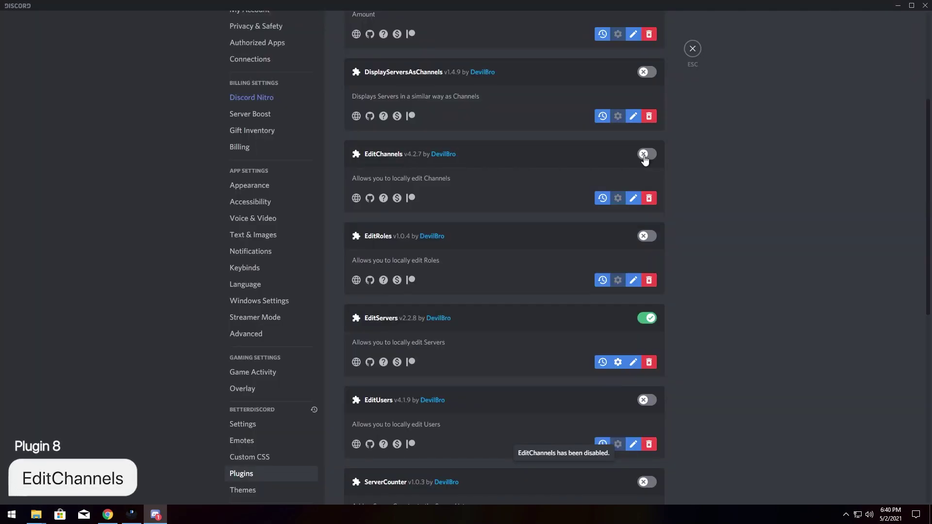
# - Enable the EditChannels plugin, review its settings, and exit the user settings
pyautogui.scroll(1, 505, 184)
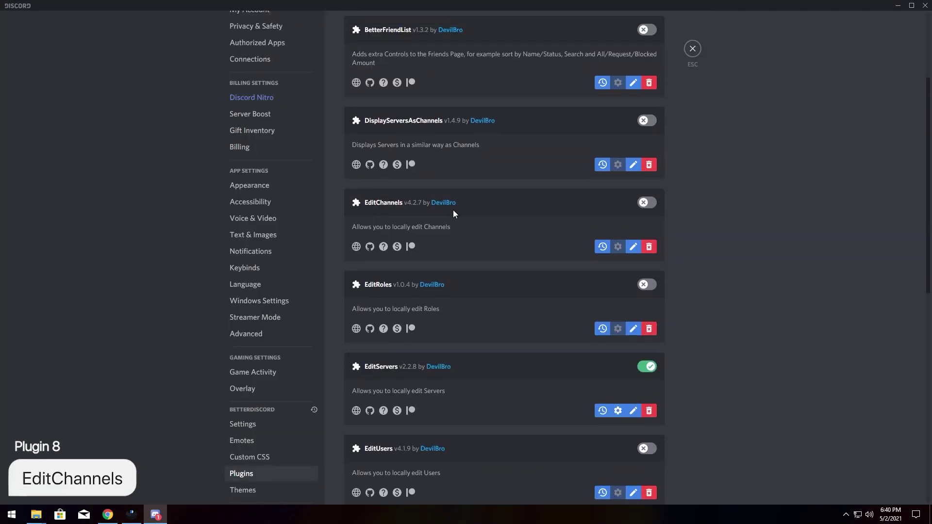
pyautogui.click(644, 202)
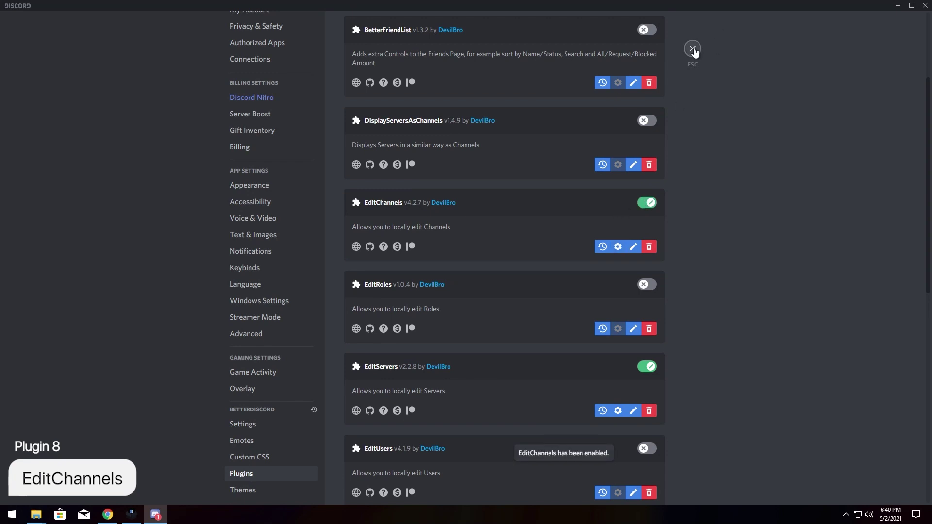
pyautogui.click(618, 246)
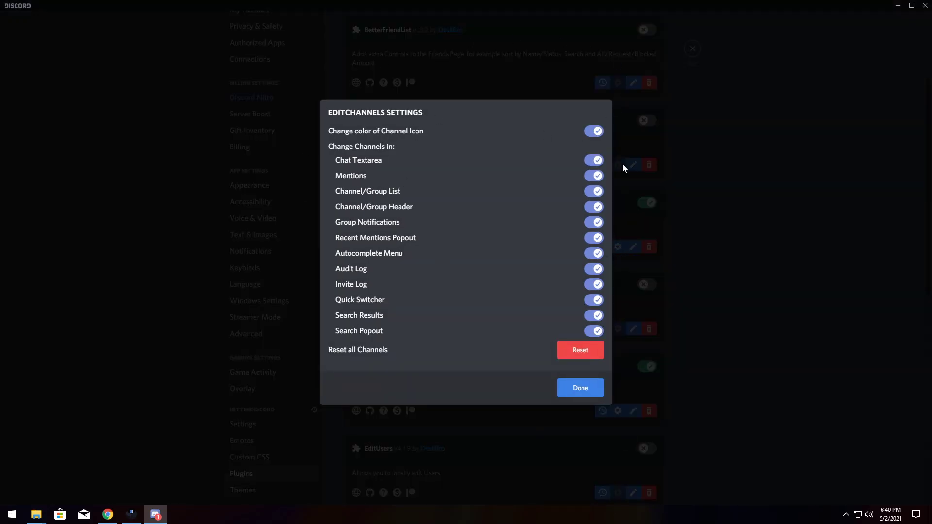
pyautogui.click(589, 389)
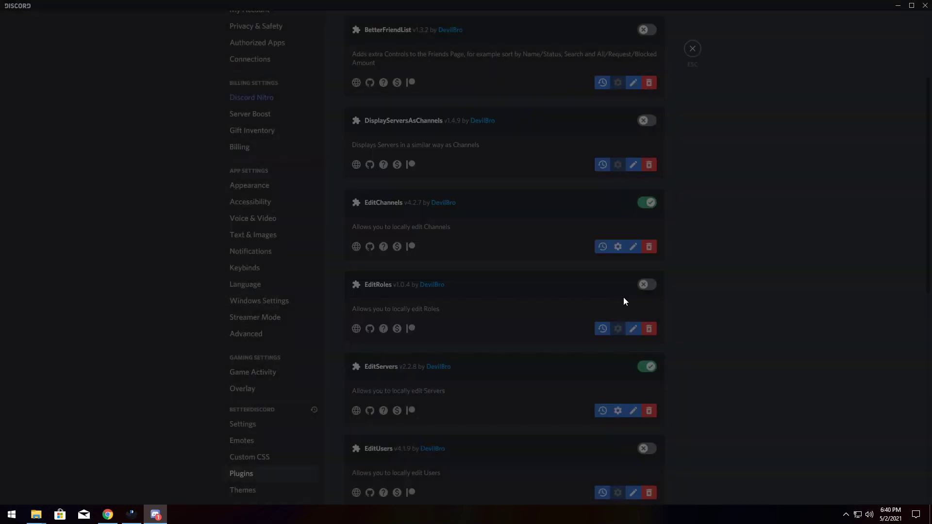
pyautogui.click(692, 48)
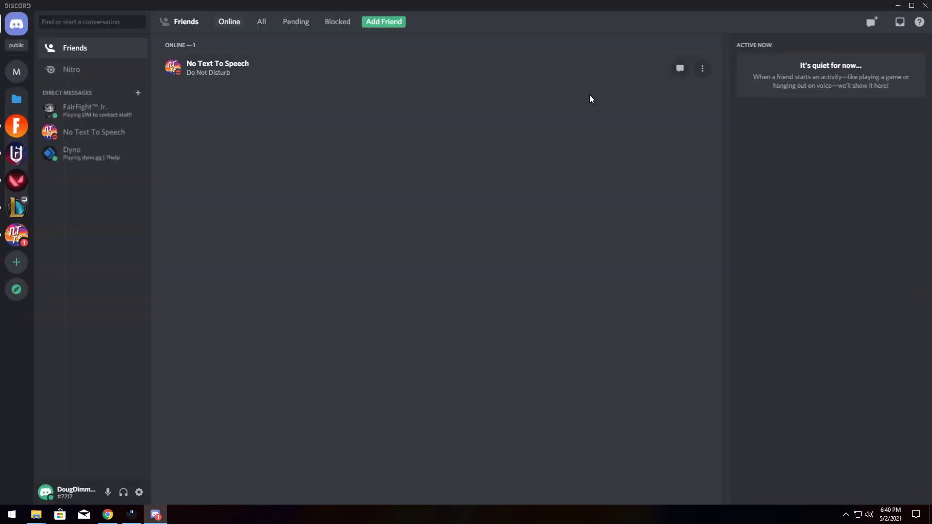
# - Locally rename the rules channel of r/leagueoflegends to "Da rules", give it a blue color, and save
pyautogui.click(14, 210)
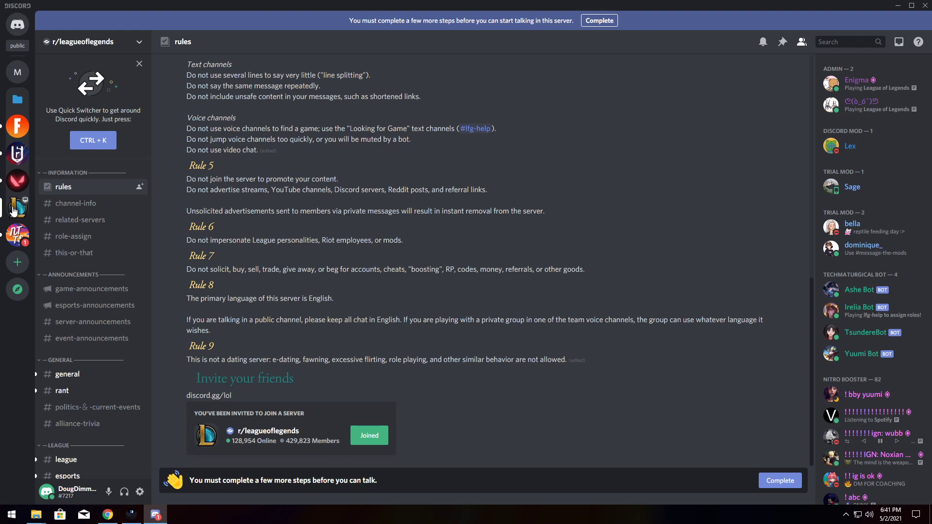
pyautogui.rightClick(71, 192)
pyautogui.moveTo(99, 281)
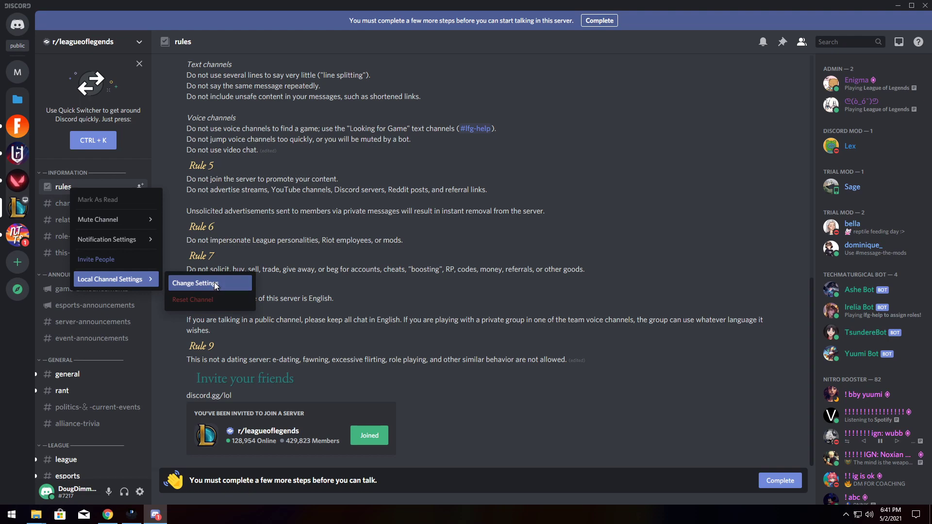
pyautogui.click(195, 283)
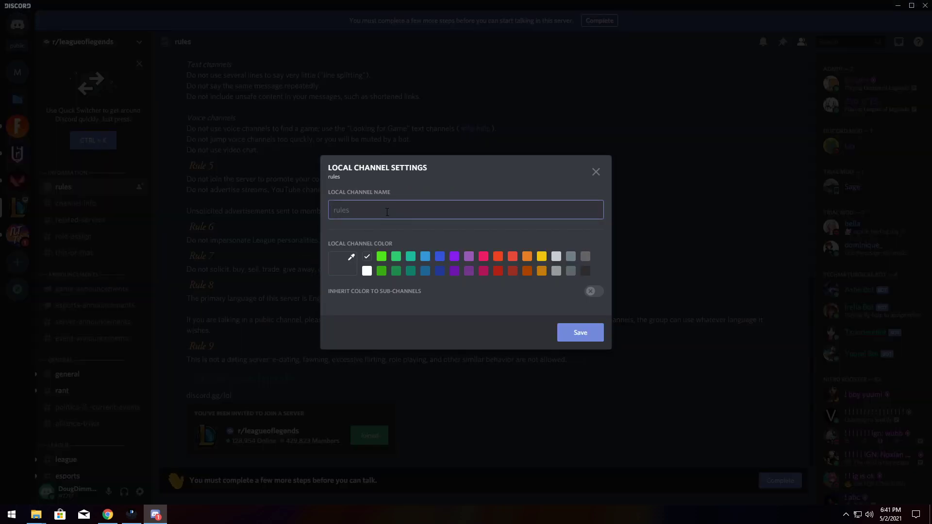
pyautogui.write('Da rules')
pyautogui.click(440, 257)
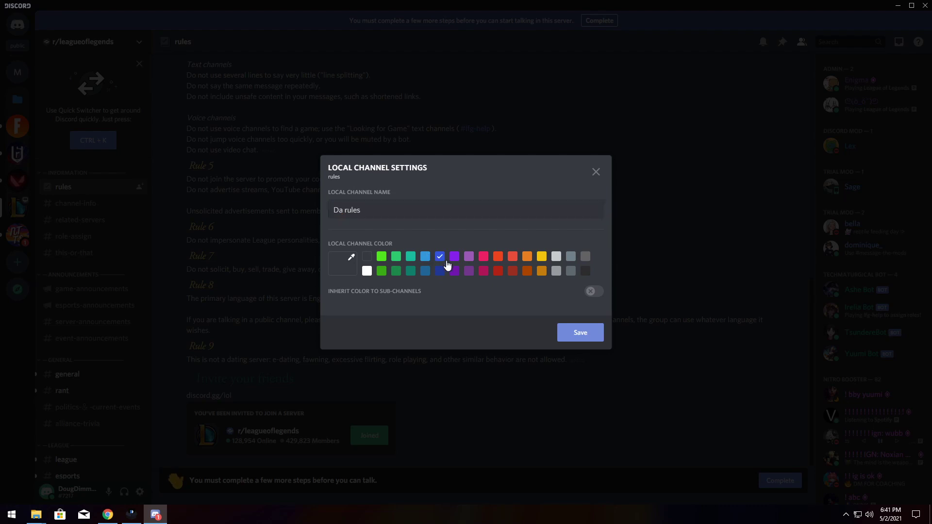
pyautogui.click(581, 335)
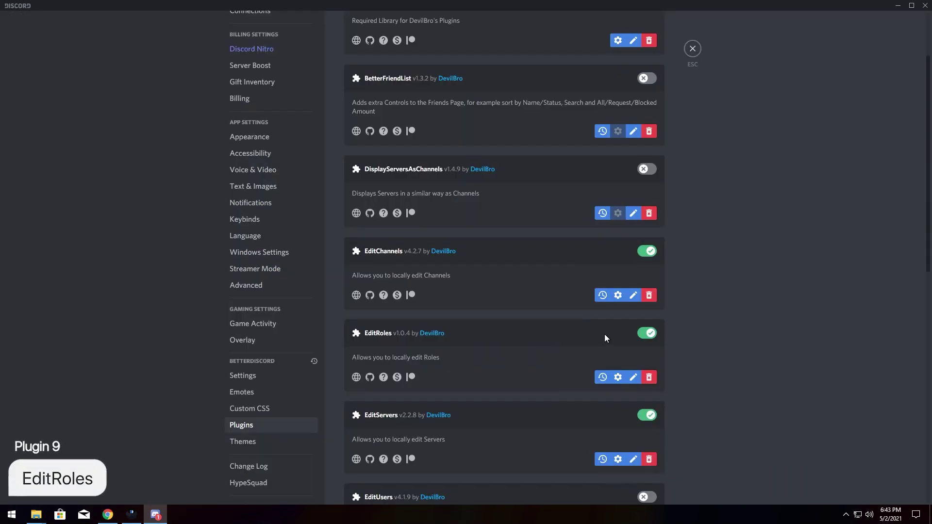
# - Exit the user settings and open the local role settings of the Nitro Booster role from a member's profile
pyautogui.scroll(-1, 605, 338)
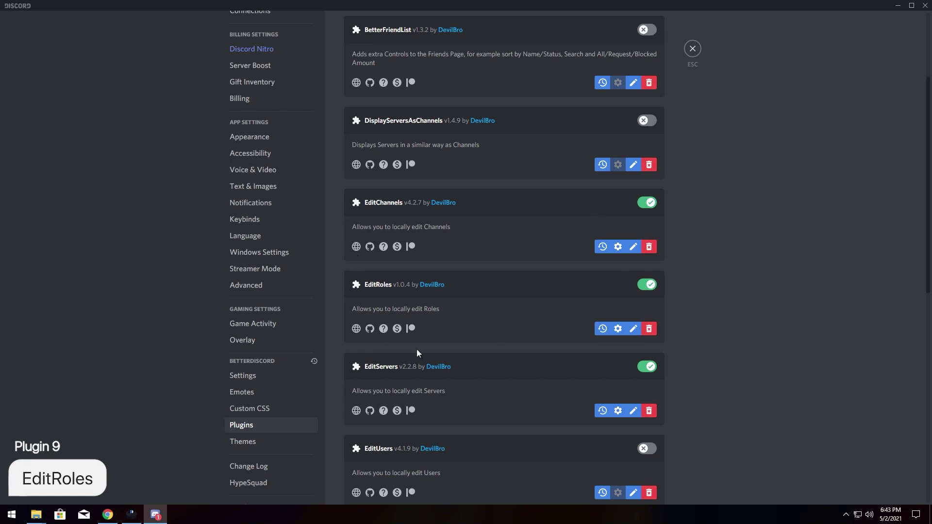
pyautogui.click(692, 49)
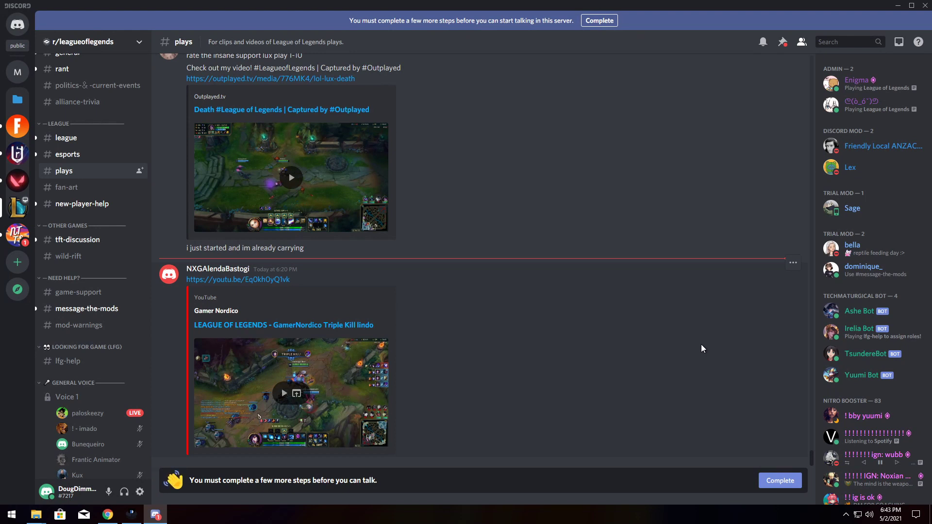
pyautogui.click(858, 419)
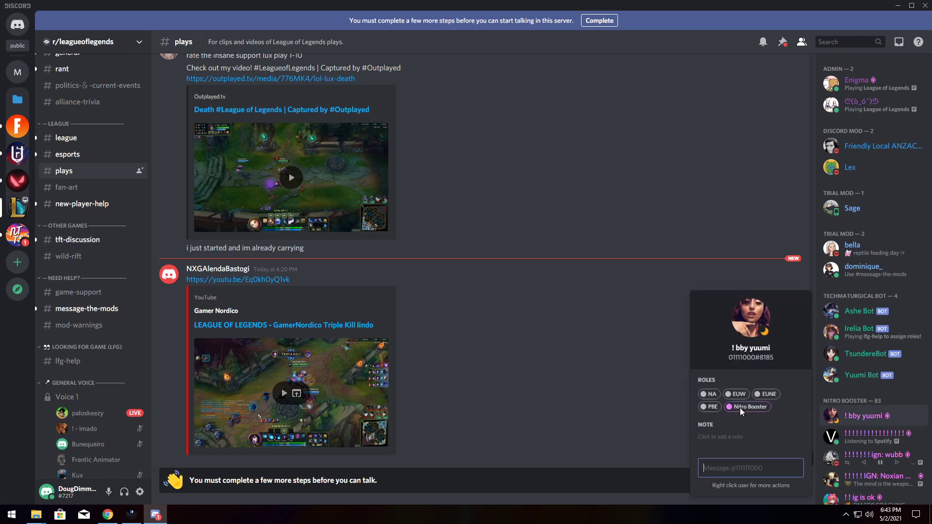
pyautogui.moveTo(772, 420)
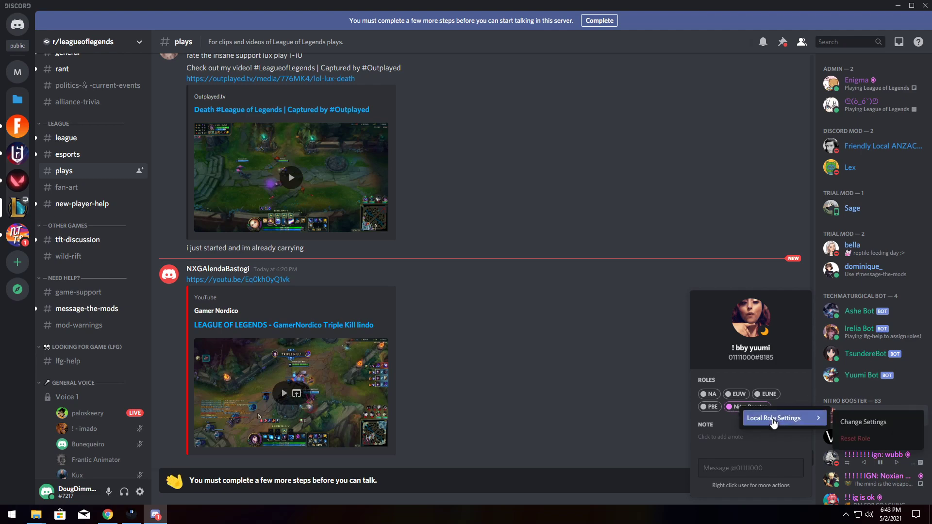
pyautogui.click(854, 422)
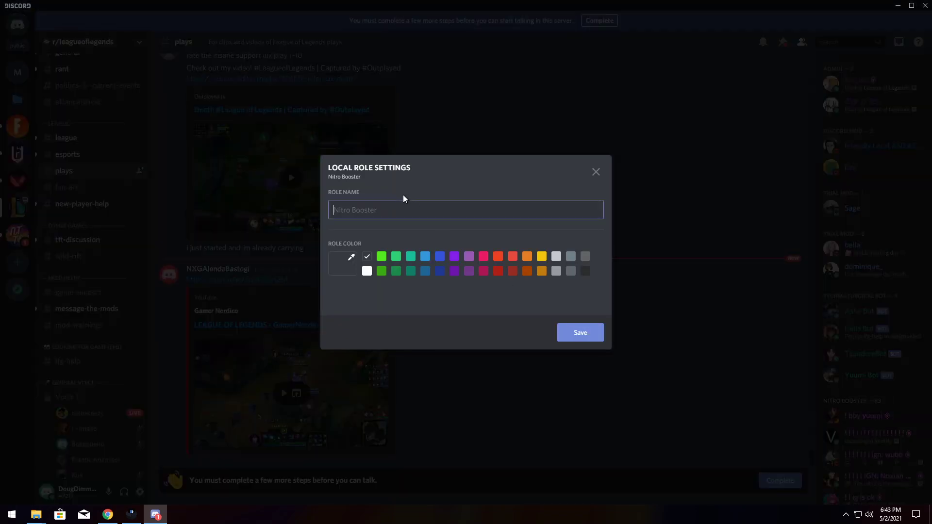
# - Give the Nitro Booster role a bright green local color, rename it locally to "Rich people", and save
pyautogui.click(382, 257)
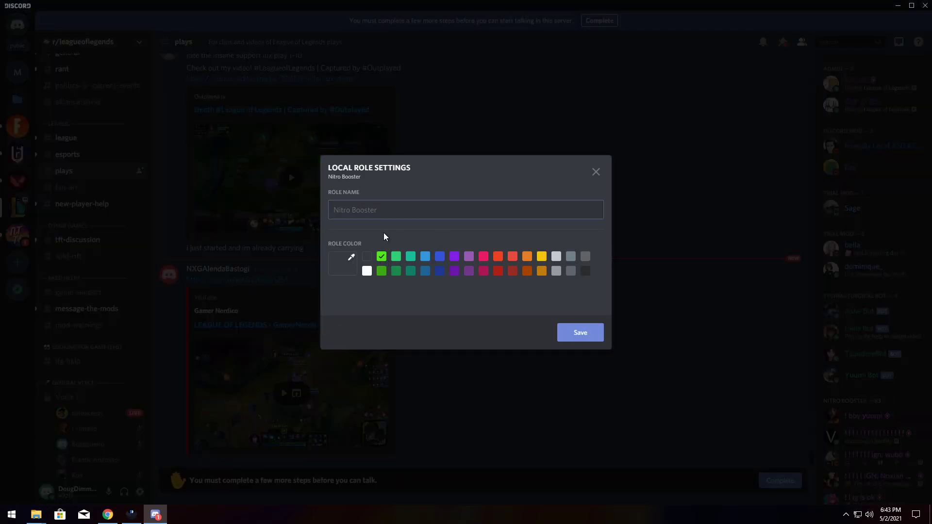
pyautogui.click(385, 215)
pyautogui.write('Rich people')
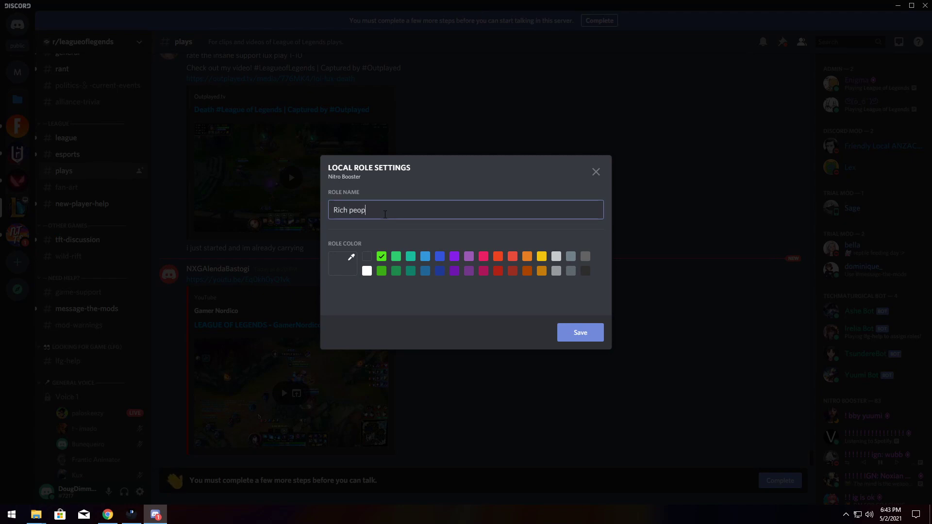
pyautogui.click(578, 332)
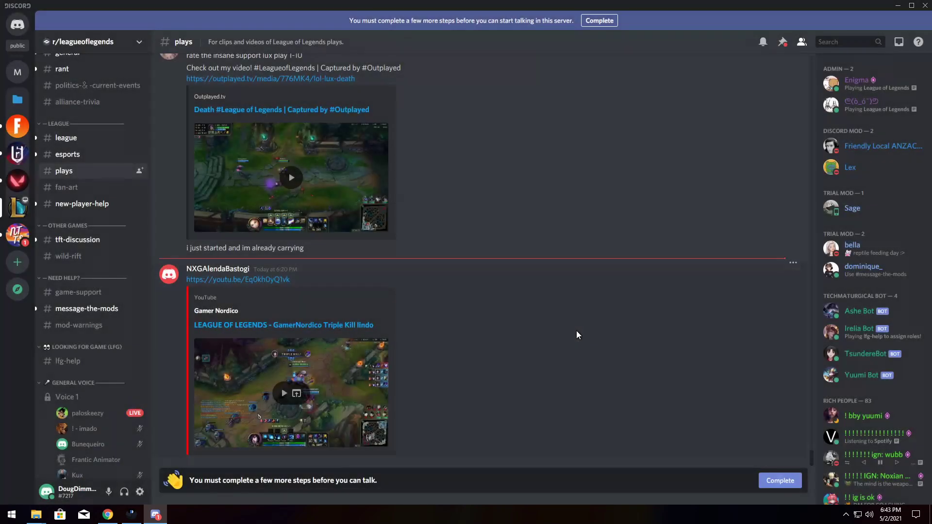
pyautogui.scroll(-2, 857, 346)
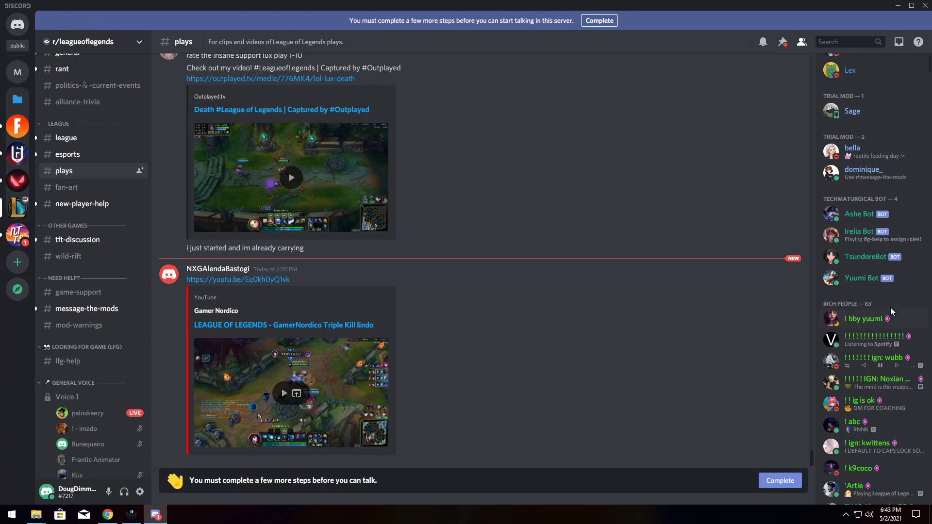
pyautogui.scroll(-1, 880, 316)
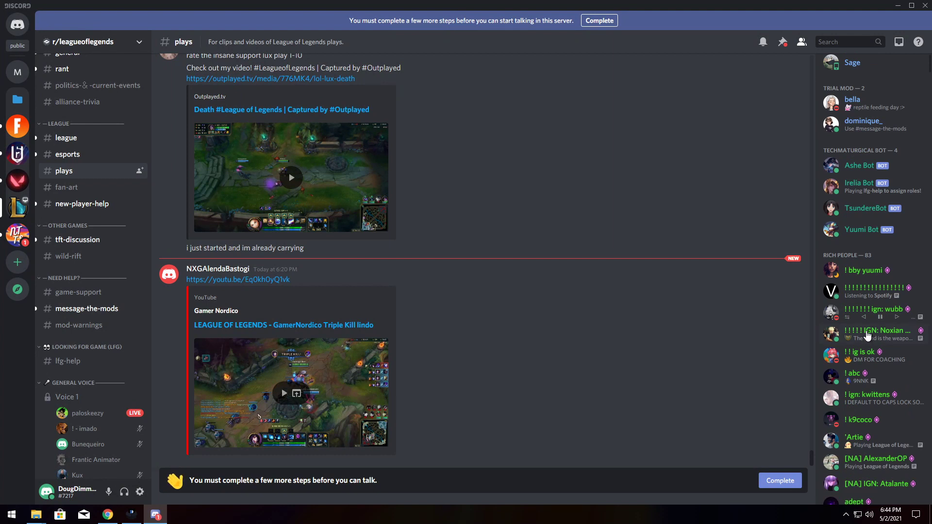
# - Switch to the No Text To Speech server, enable the EditUsers plugin, and review its settings before exiting the user settings
pyautogui.click(18, 235)
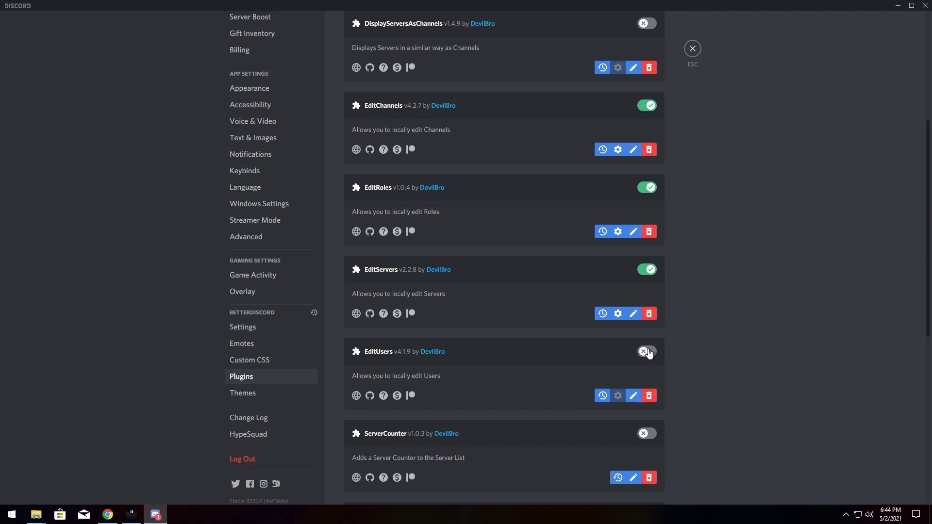
pyautogui.click(649, 353)
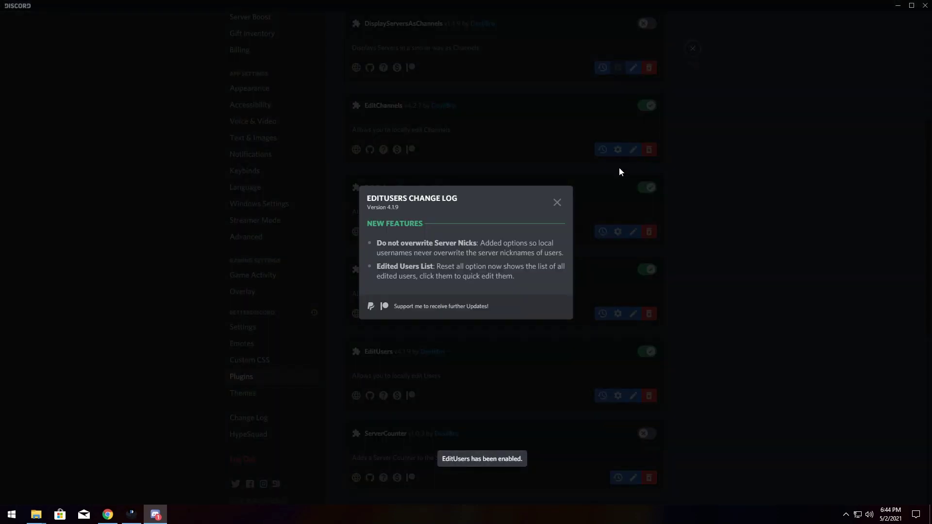
pyautogui.click(558, 202)
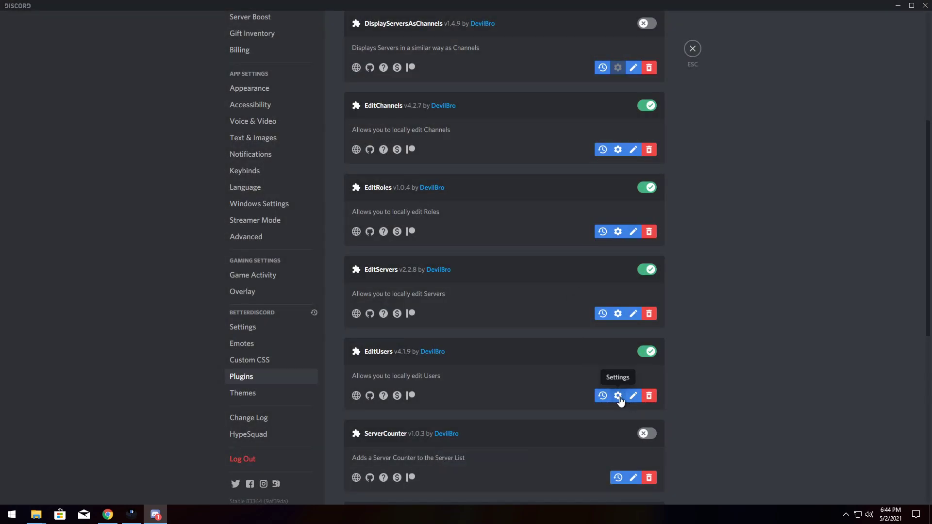
pyautogui.click(618, 396)
pyautogui.scroll(-3, 490, 185)
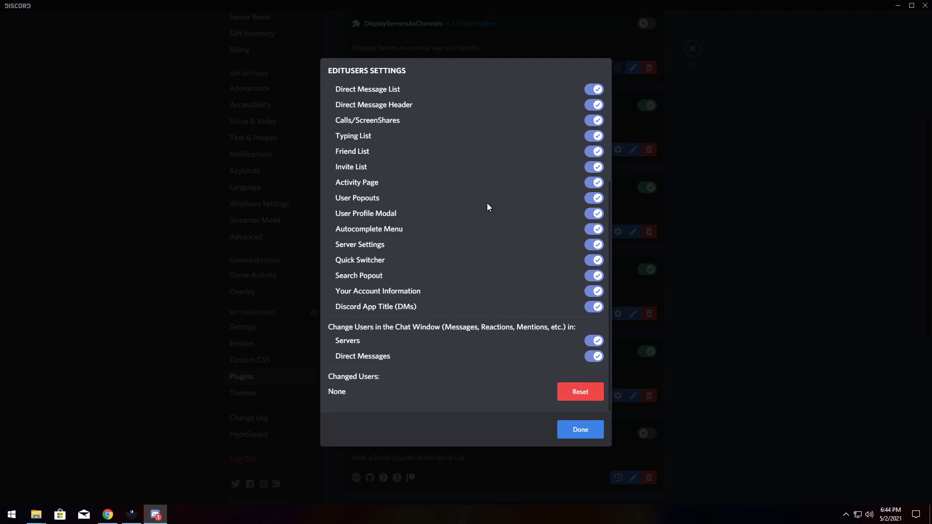
pyautogui.click(589, 431)
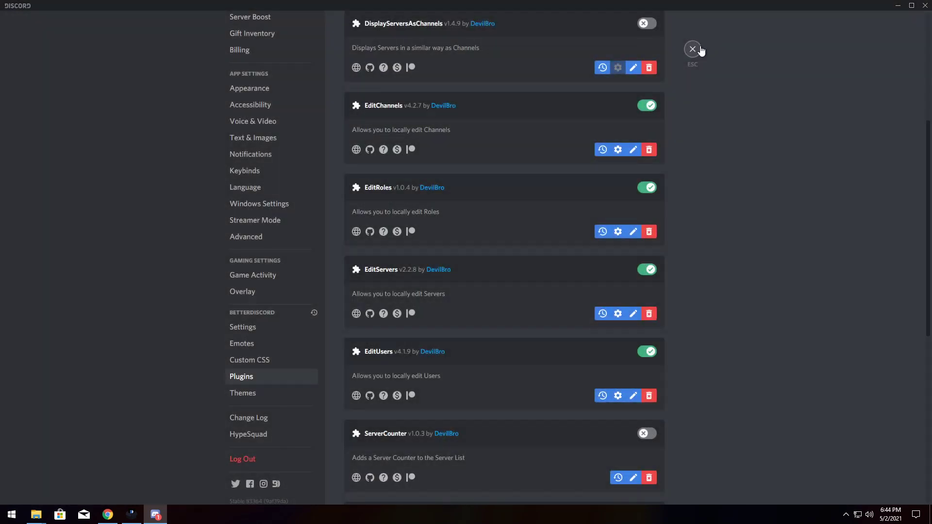
pyautogui.click(692, 49)
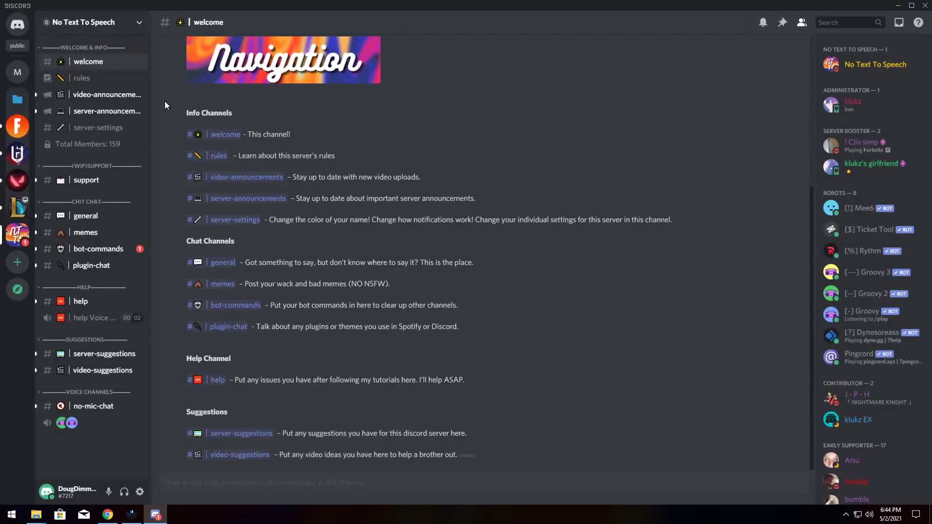
# - Open the local user settings of the first admin in the r/leagueoflegends member list
pyautogui.click(13, 214)
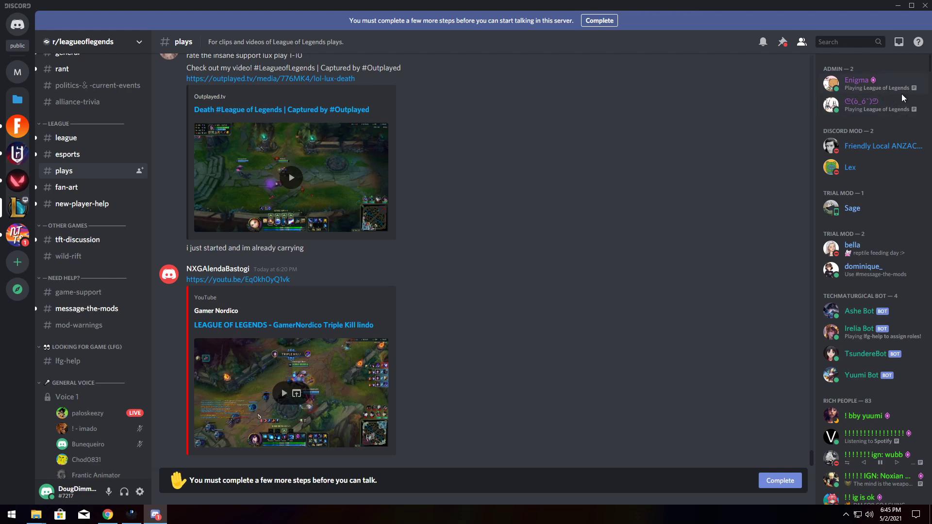
pyautogui.rightClick(889, 88)
pyautogui.moveTo(841, 308)
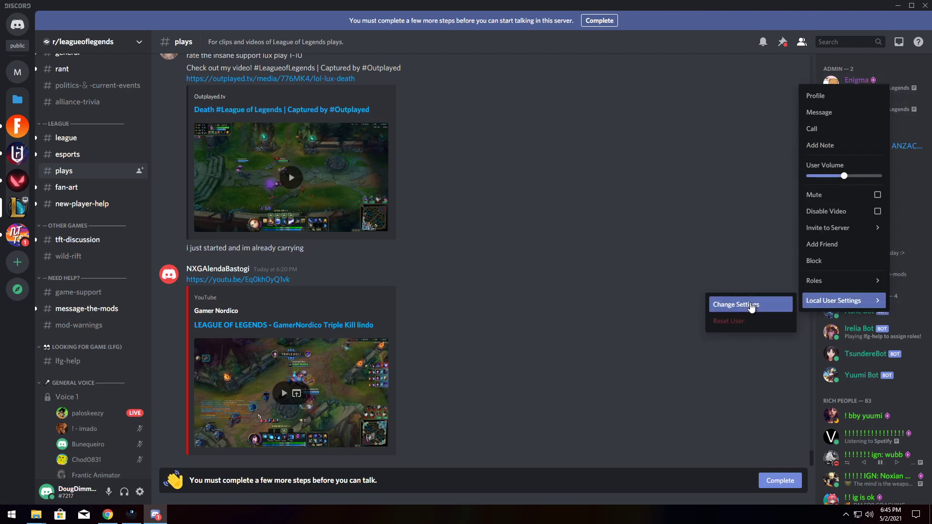
pyautogui.click(750, 304)
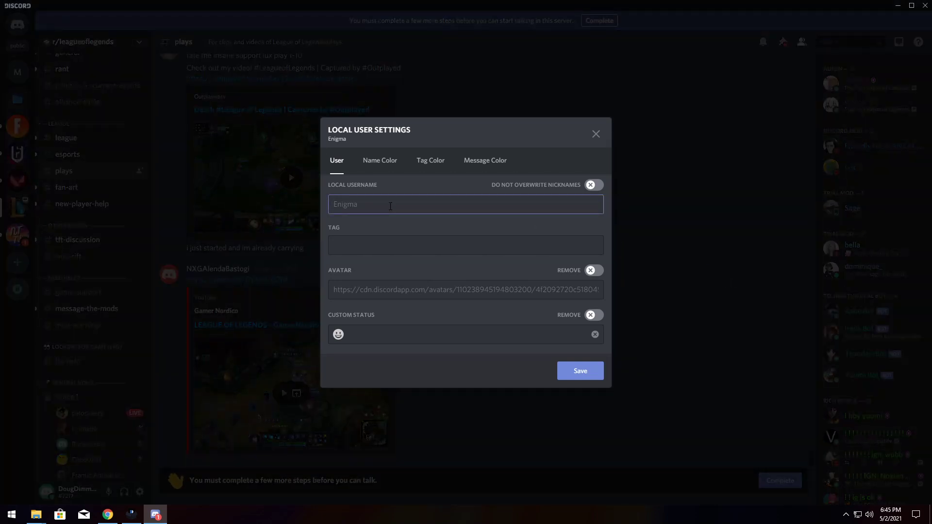
# - Set the local username to "Mean admin", the tag to "loser", and the custom status to a poop emoji with "<- League"
pyautogui.write('Mean admin')
pyautogui.click(379, 240)
pyautogui.write('loser')
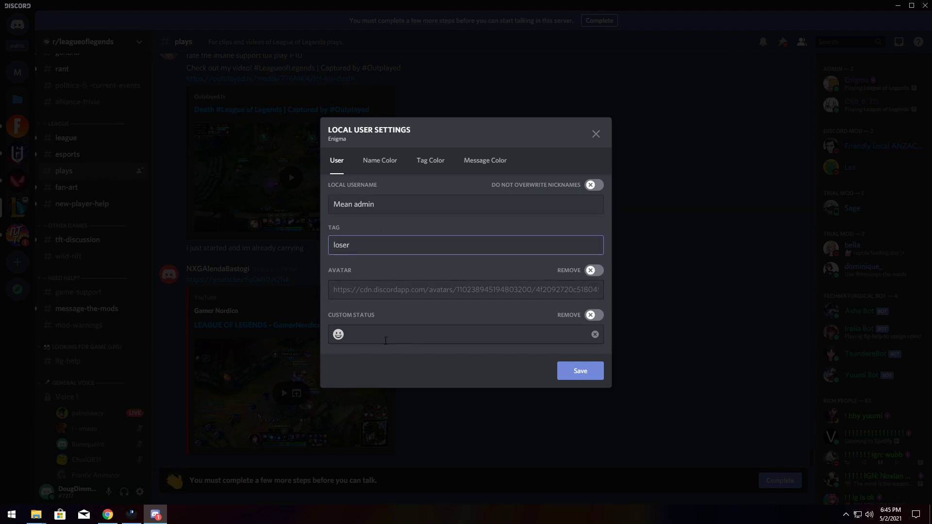
pyautogui.click(339, 335)
pyautogui.click(369, 194)
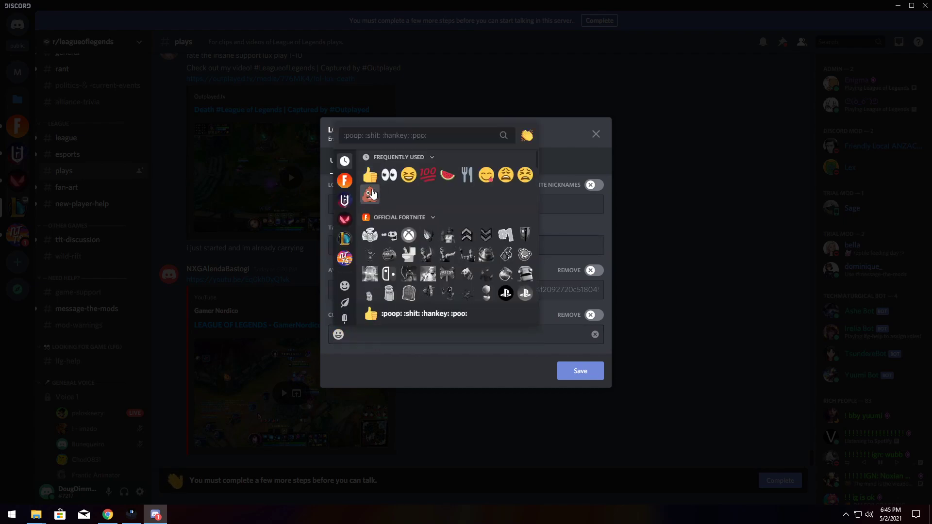
pyautogui.click(380, 337)
pyautogui.write('<- League')
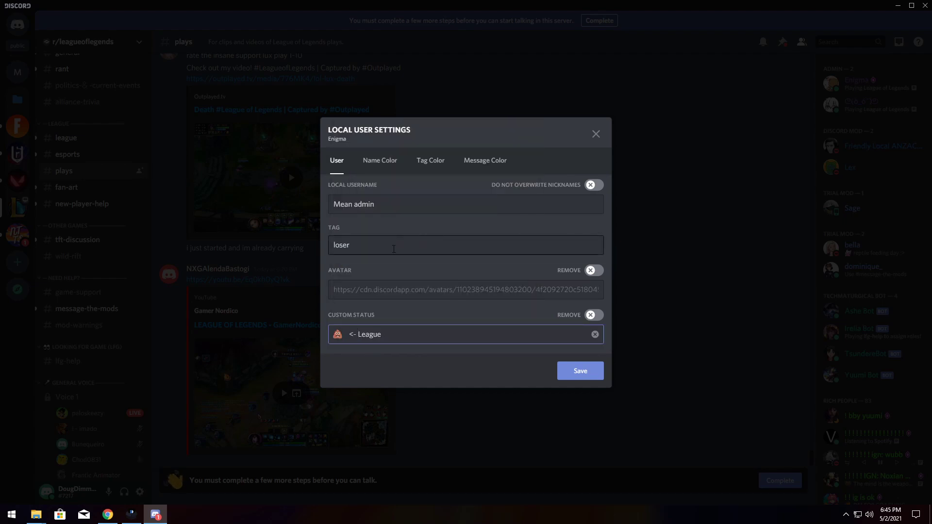
# - Review the name and tag color options, set the message font color to blue, and save the local user settings
pyautogui.click(380, 161)
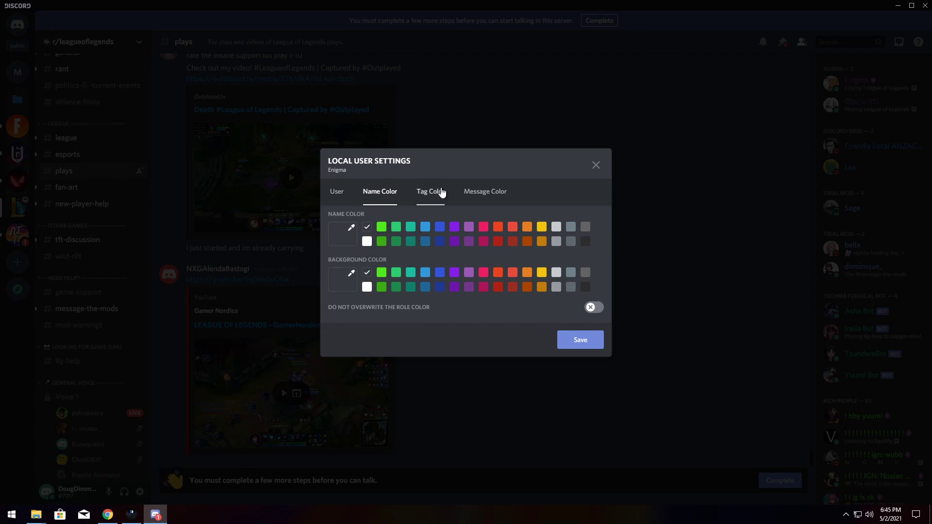
pyautogui.click(442, 192)
pyautogui.click(486, 193)
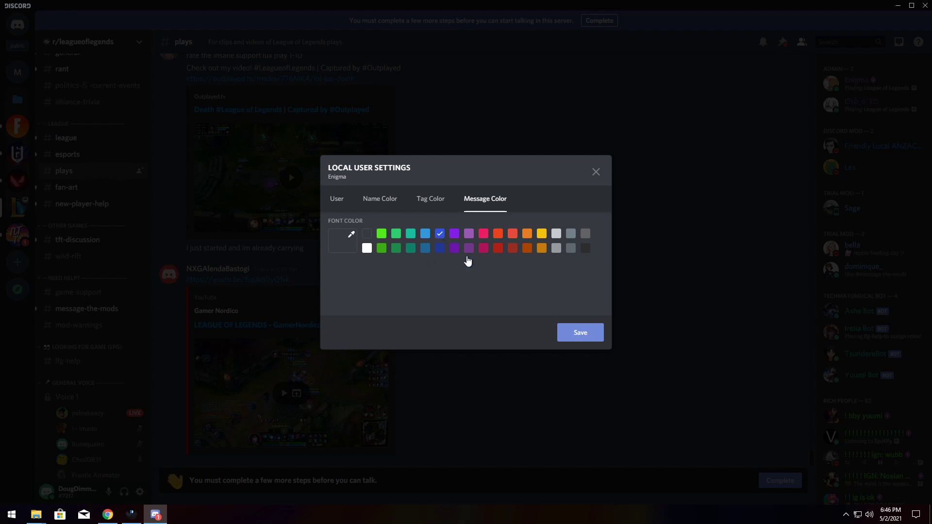
pyautogui.click(572, 334)
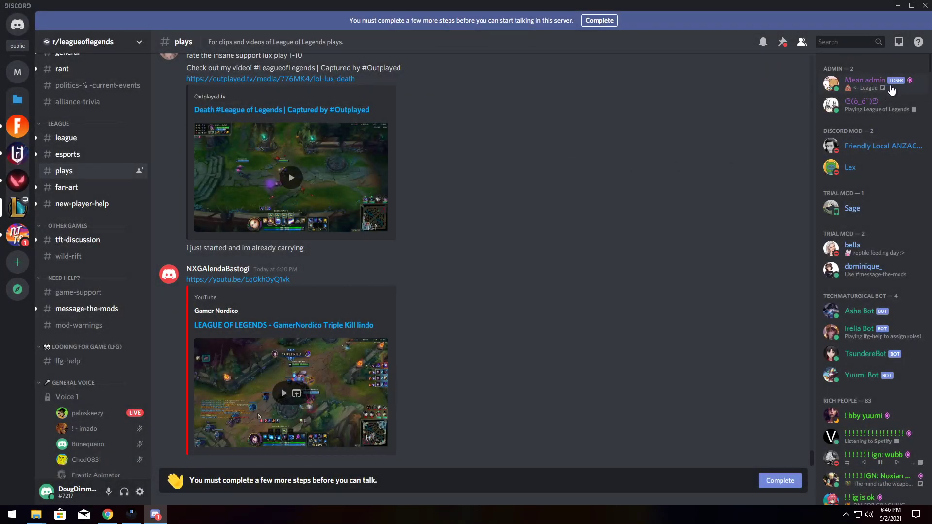
pyautogui.moveTo(911, 85)
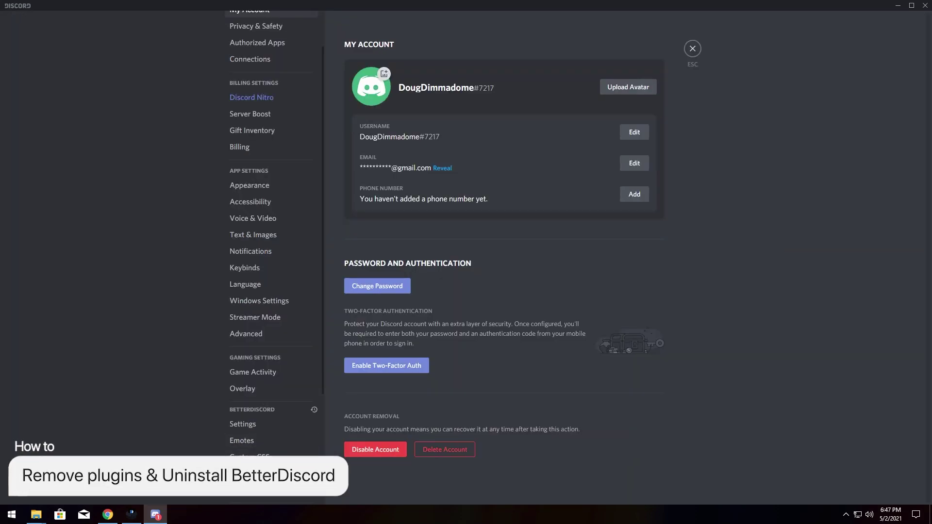
# - Disable the BDFDB plugin, then inspect the BetterDiscord plugins folder in File Explorer and close it
pyautogui.click(258, 452)
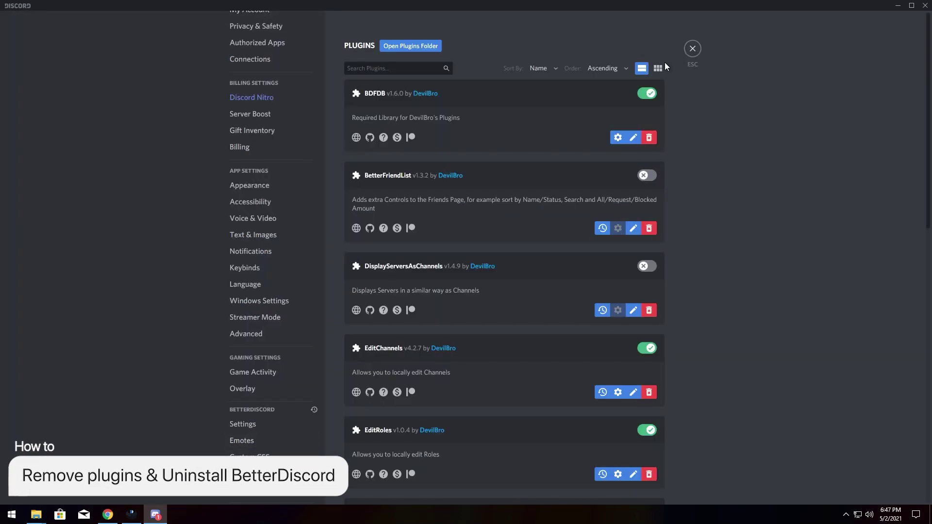
pyautogui.click(649, 95)
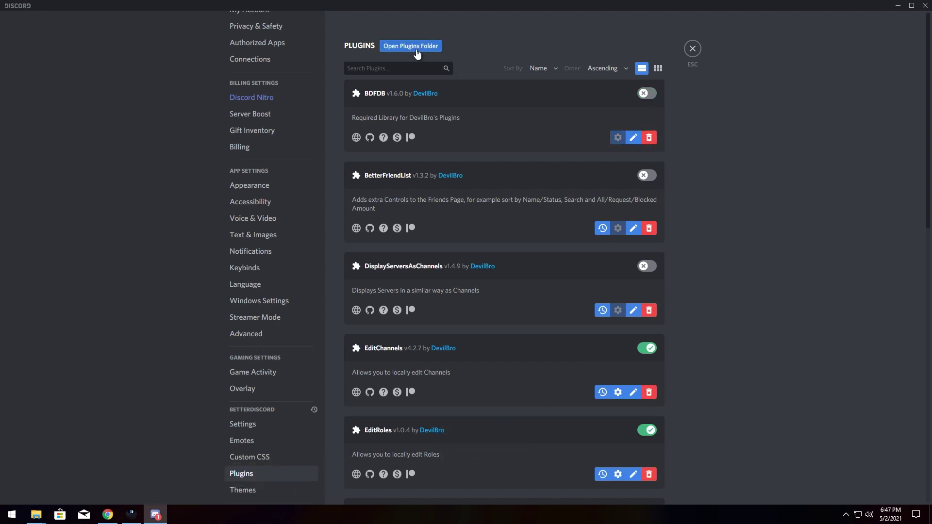
pyautogui.moveTo(37, 518)
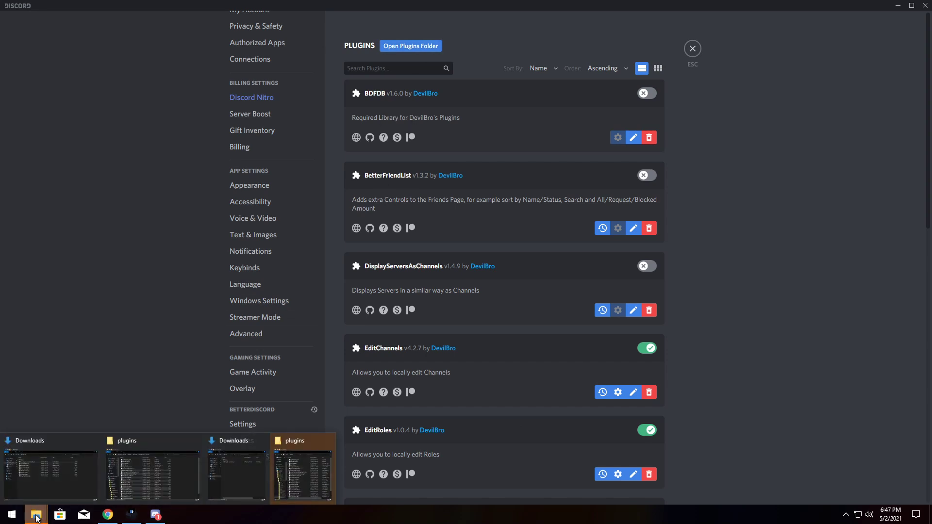
pyautogui.click(308, 467)
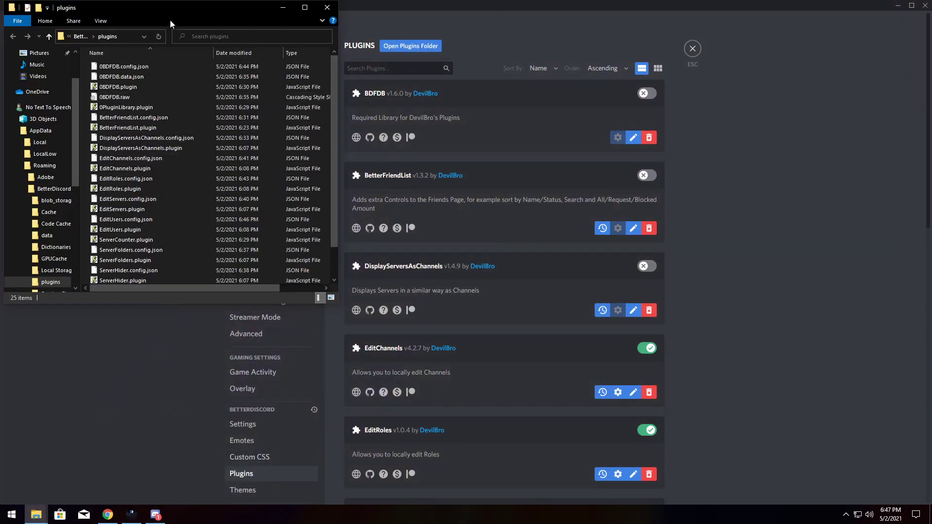
pyautogui.moveTo(176, 12); pyautogui.dragTo(365, 7)
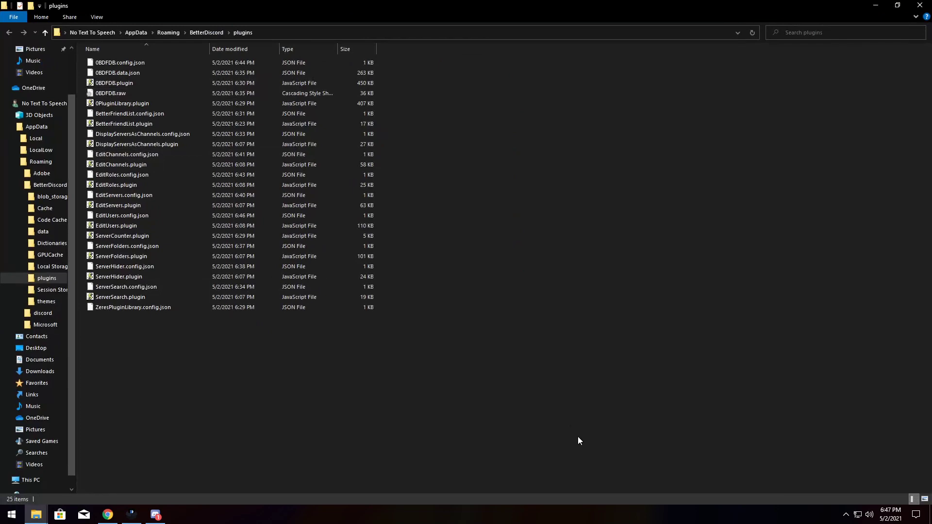
pyautogui.click(910, 5)
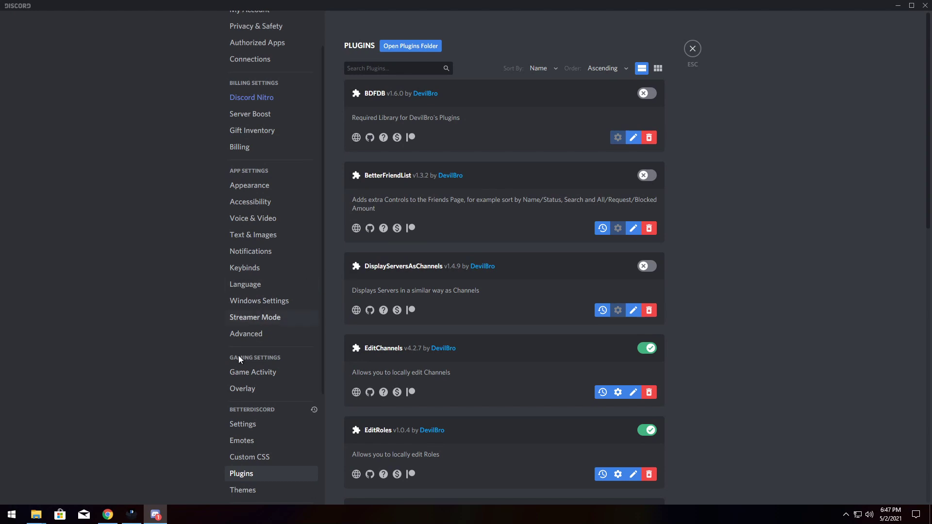
# - Close the finished BetterDiscord installer and relaunch BetterDiscord-Windows from the Downloads folder
pyautogui.click(128, 523)
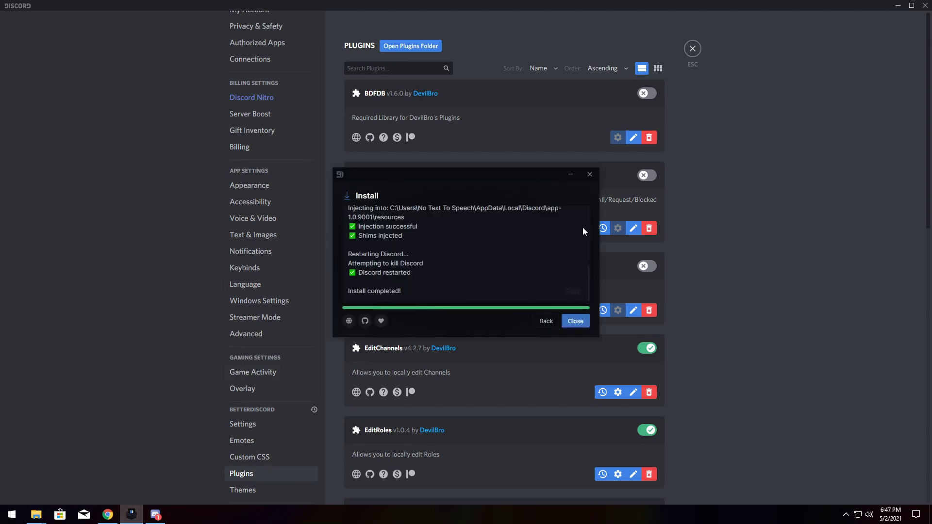
pyautogui.click(577, 322)
pyautogui.moveTo(39, 515)
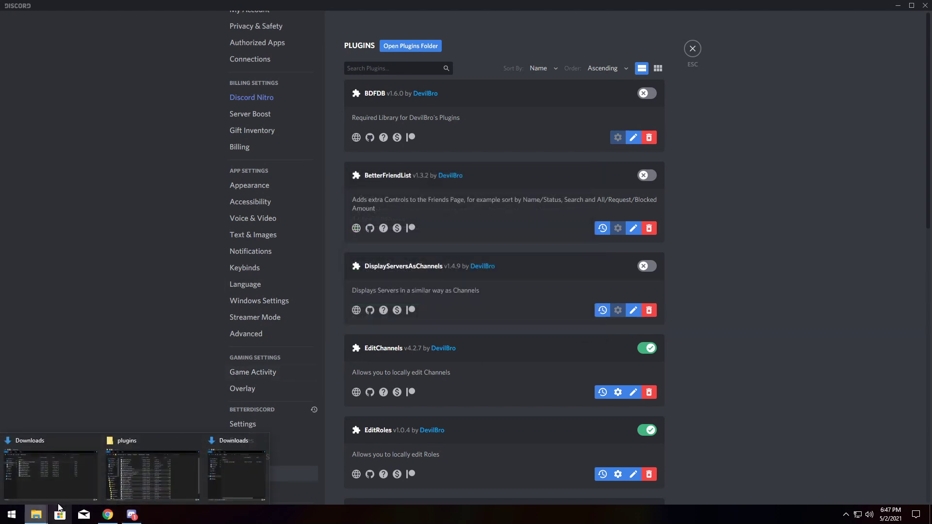
pyautogui.click(80, 470)
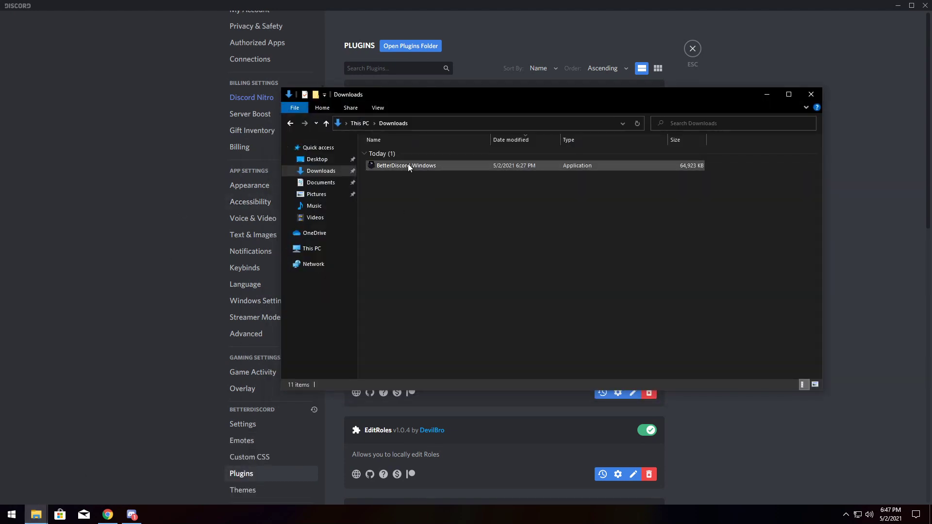
pyautogui.doubleClick(407, 165)
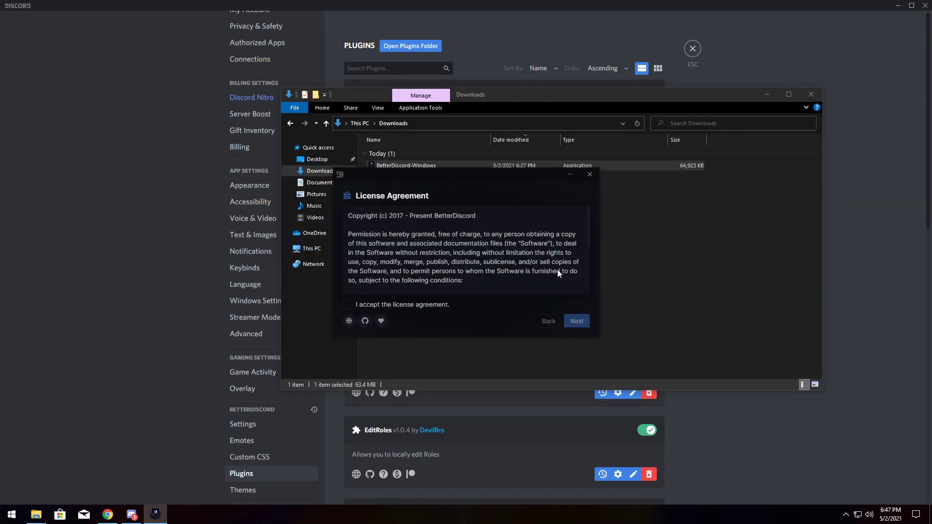
# - Accept the license agreement and uninstall BetterDiscord from the regular Discord version
pyautogui.click(347, 305)
pyautogui.click(577, 322)
pyautogui.click(418, 267)
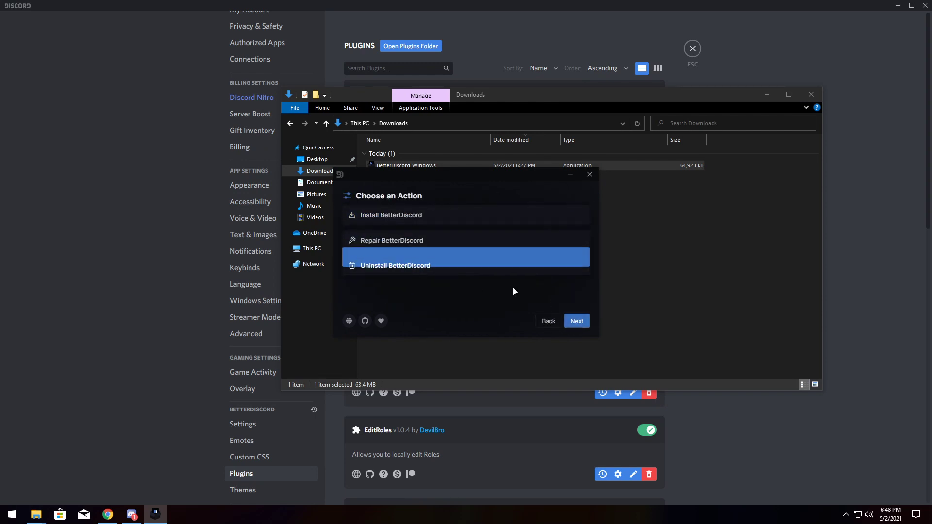
pyautogui.click(574, 321)
pyautogui.click(444, 221)
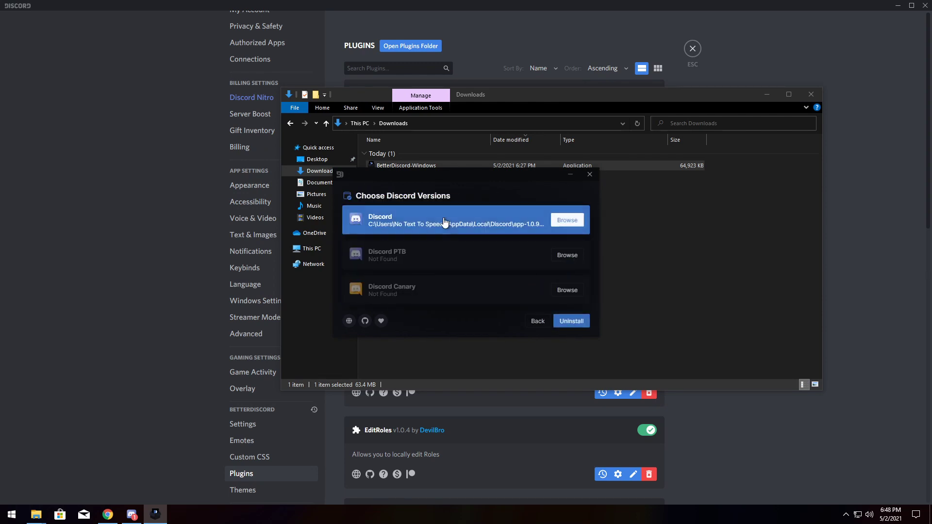
pyautogui.click(571, 322)
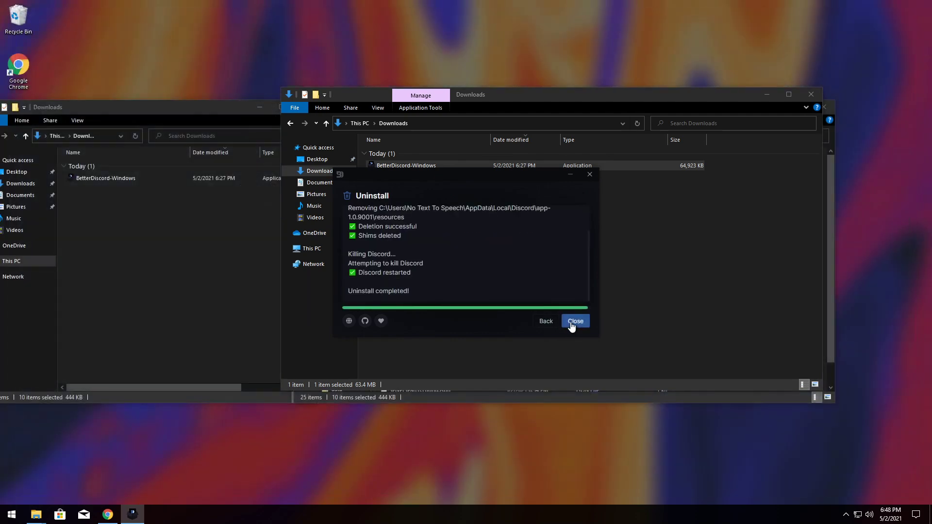